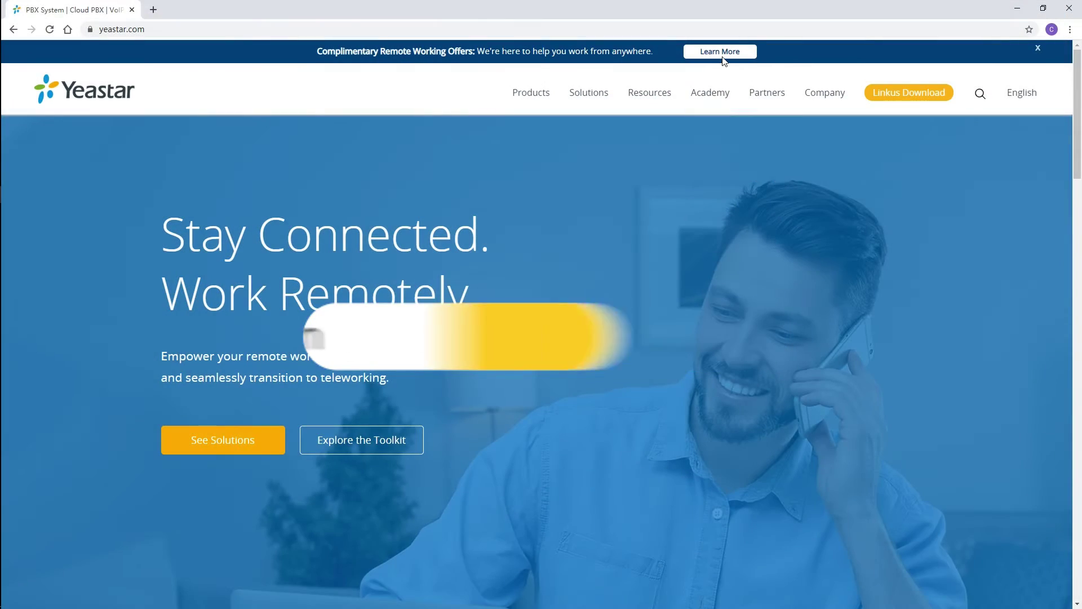
# From the remote-working offers page, fill in and submit the 'Cloud PBX - Free for 90 Days' sign-up form.
pyautogui.click(339, 334)
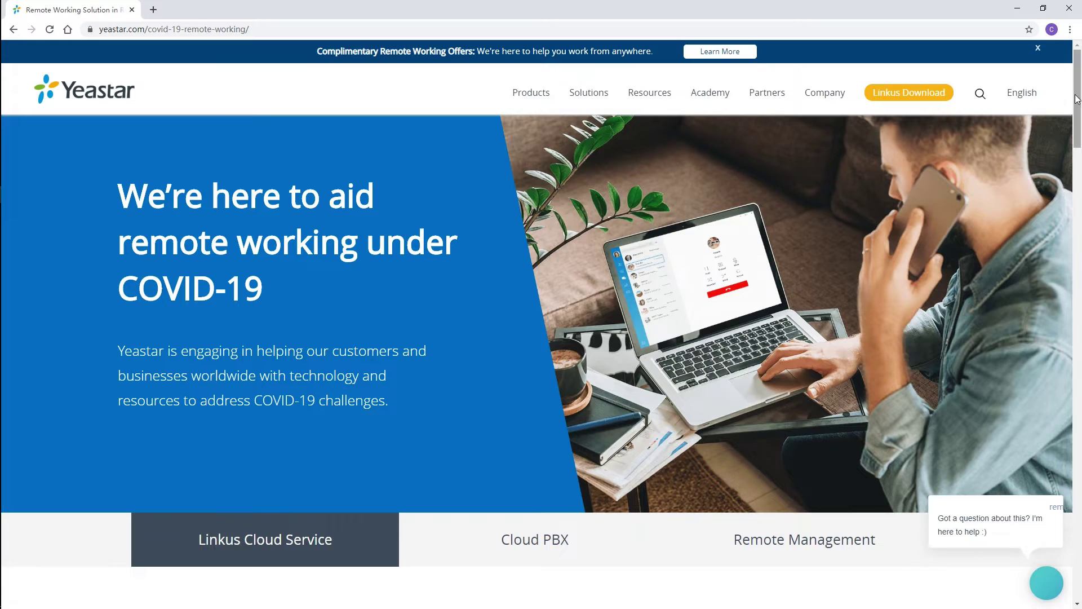
pyautogui.scroll(-15, 1049, 226)
pyautogui.scroll(-2, 1043, 274)
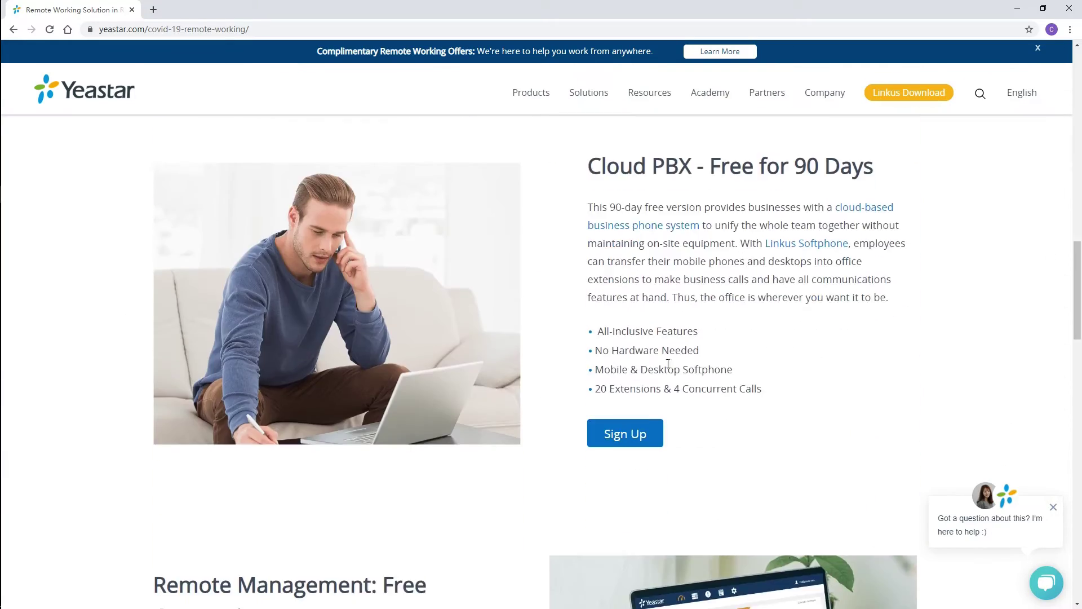
pyautogui.click(638, 435)
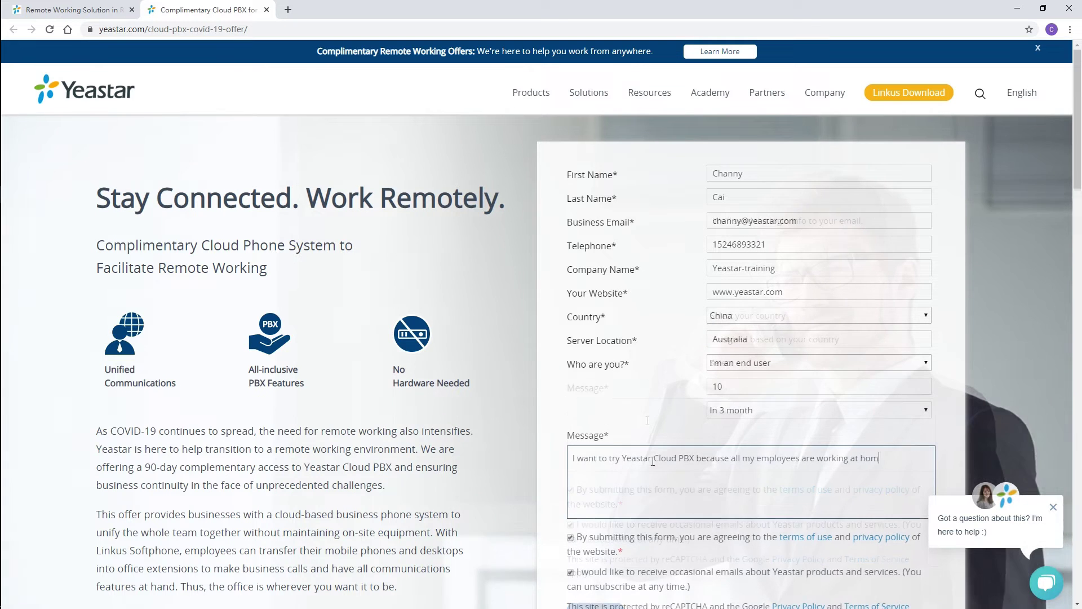
pyautogui.scroll(-2, 1077, 204)
pyautogui.moveTo(1077, 204); pyautogui.dragTo(1077, 212)
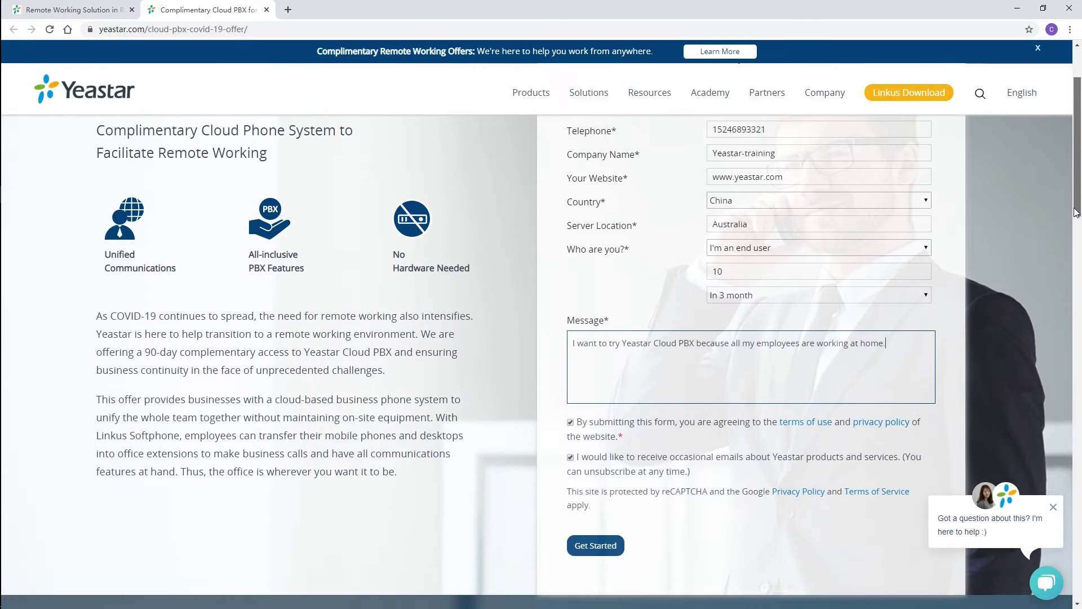
pyautogui.click(601, 545)
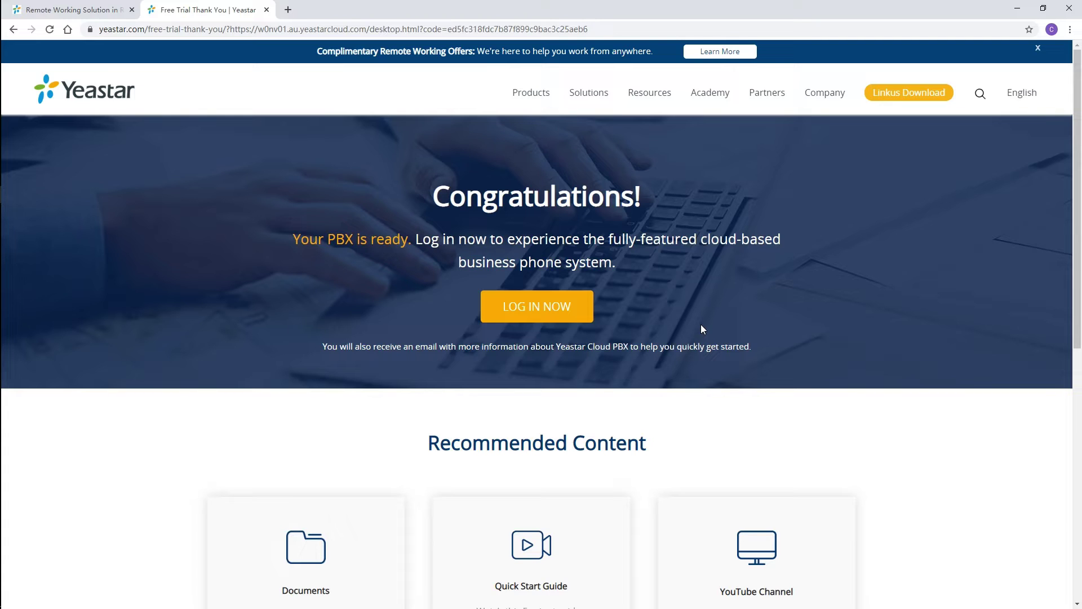
# Set the administrator's e-mail address and password (entered twice), save, and acknowledge the confirmation.
pyautogui.click(555, 309)
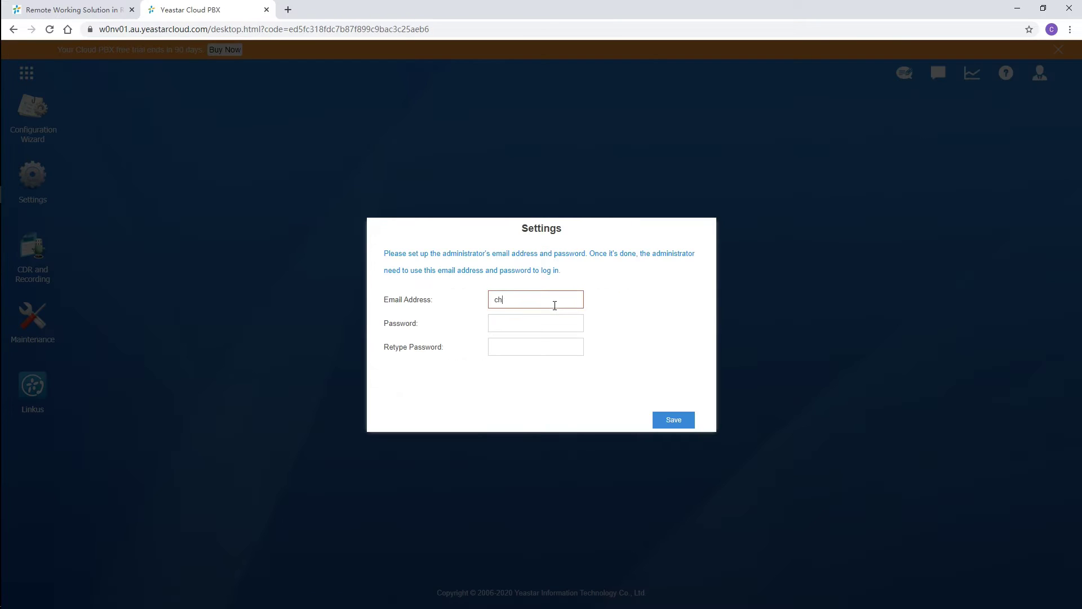
pyautogui.press('Tab')
pyautogui.write('•••••••••••')
pyautogui.press('Tab')
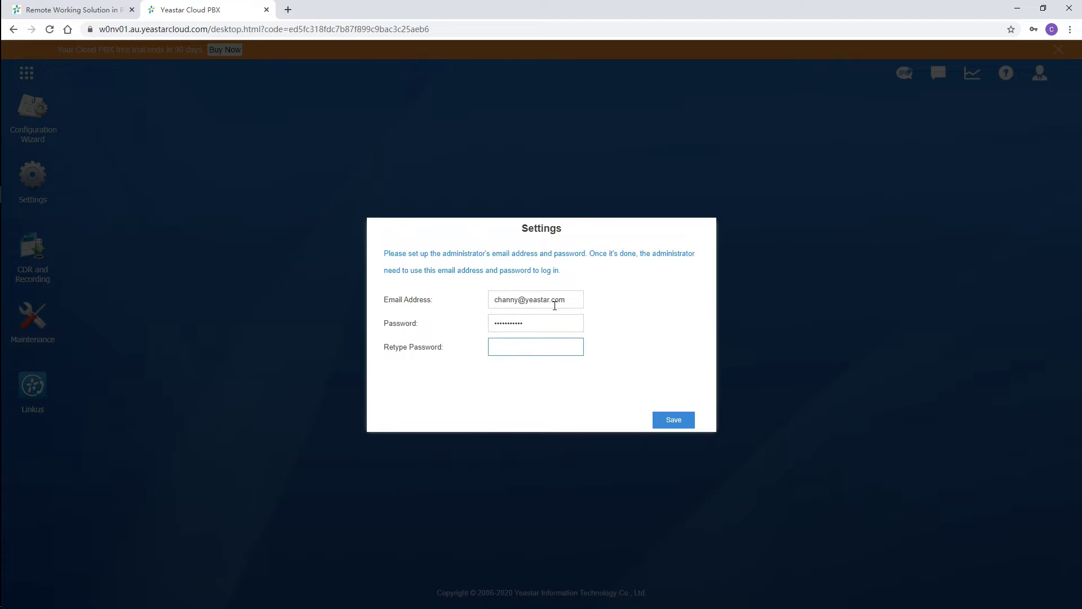
pyautogui.write('•••••••••••')
pyautogui.click(671, 424)
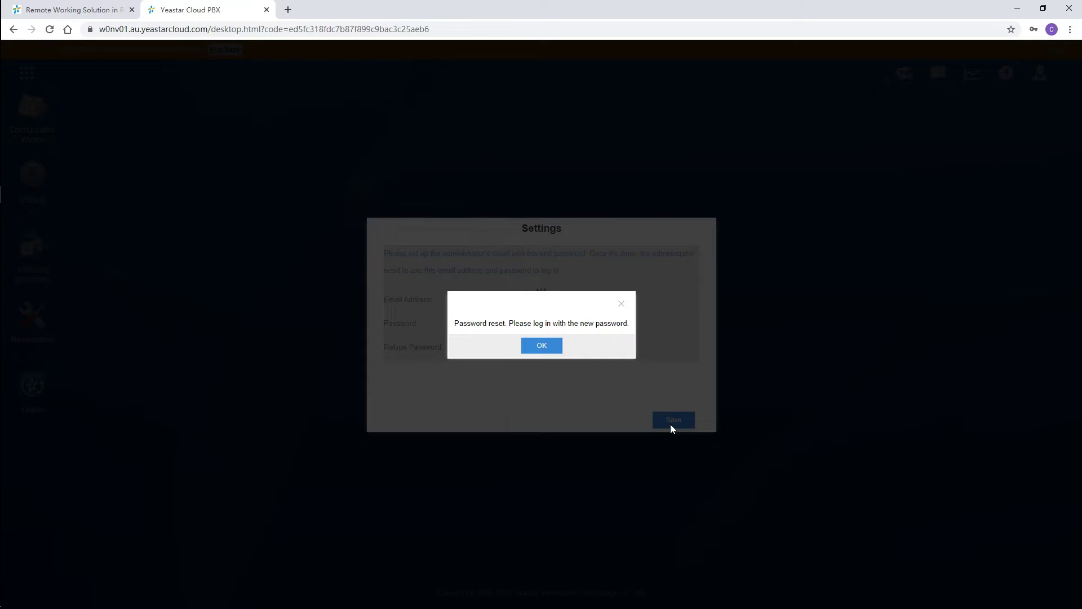
pyautogui.click(542, 346)
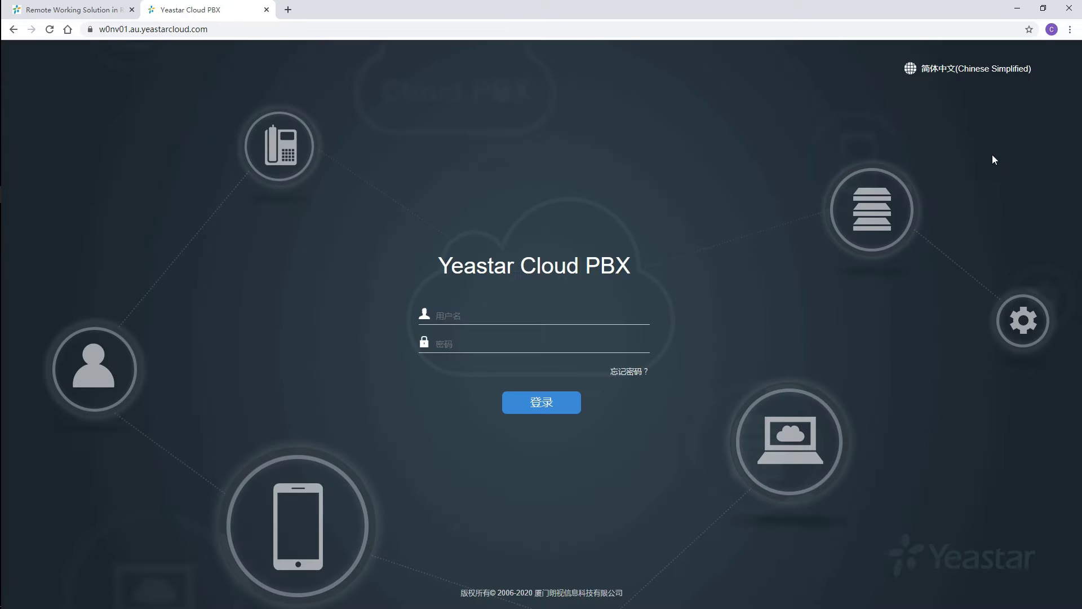
# Switch the login page language to English and sign in to the Cloud PBX.
pyautogui.click(953, 70)
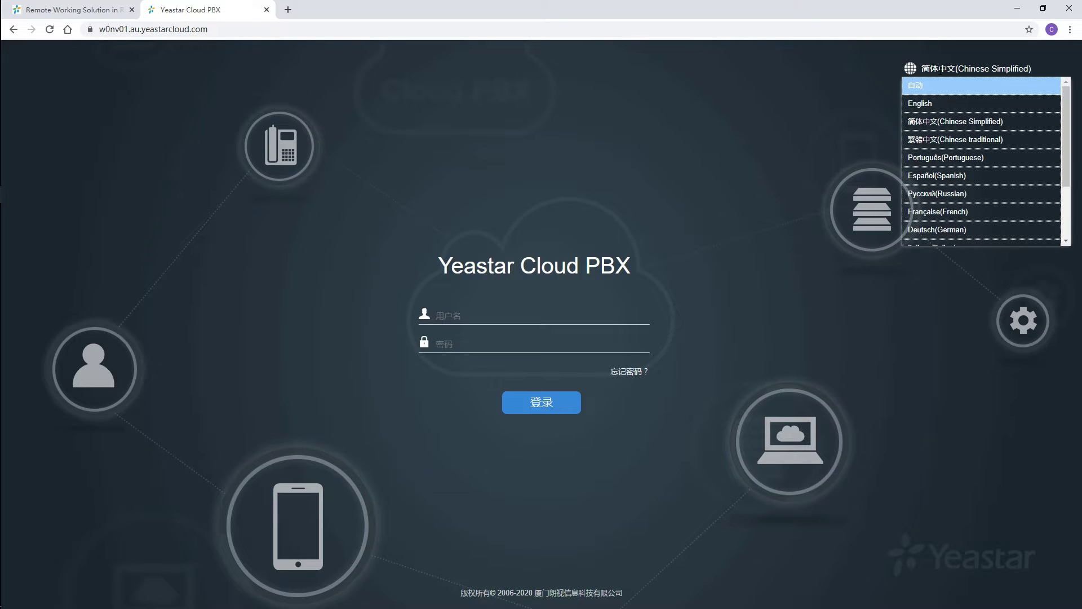
pyautogui.click(936, 103)
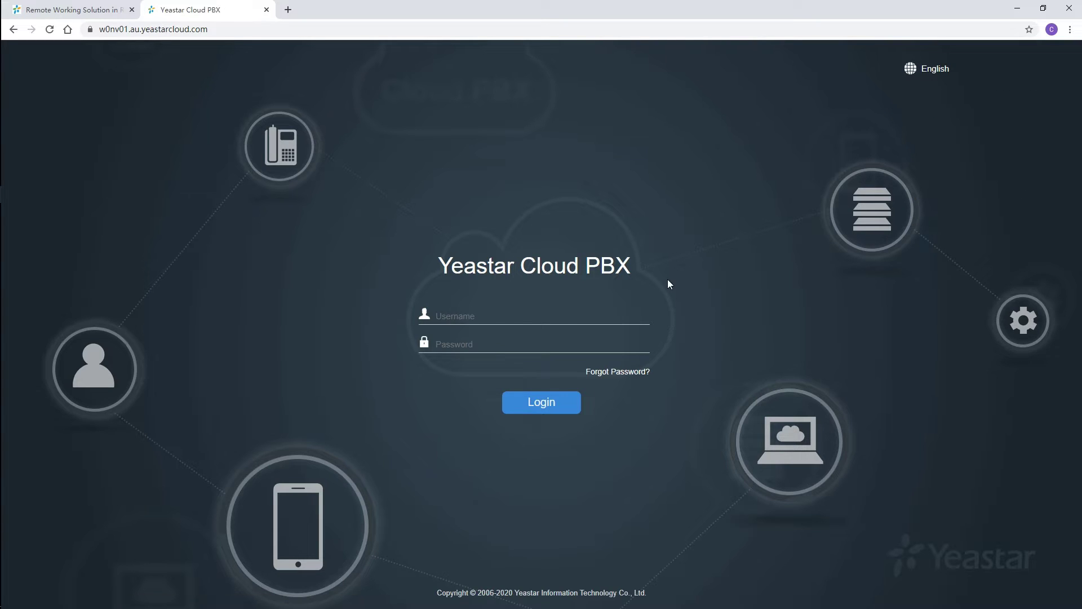
pyautogui.click(540, 411)
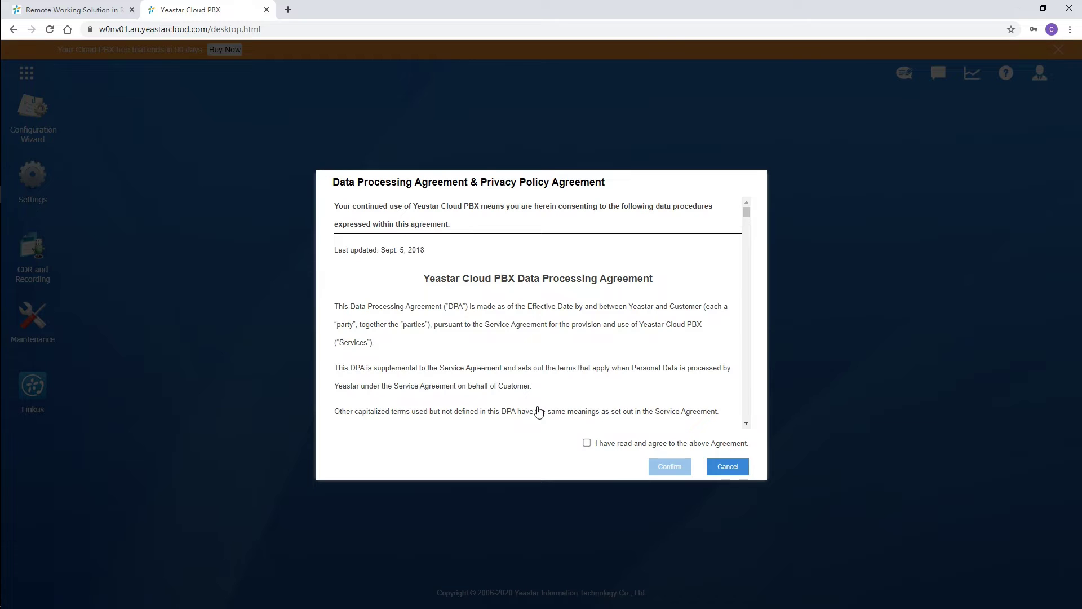
# Tick 'I have read and agree to the above Agreement' and confirm.
pyautogui.click(587, 442)
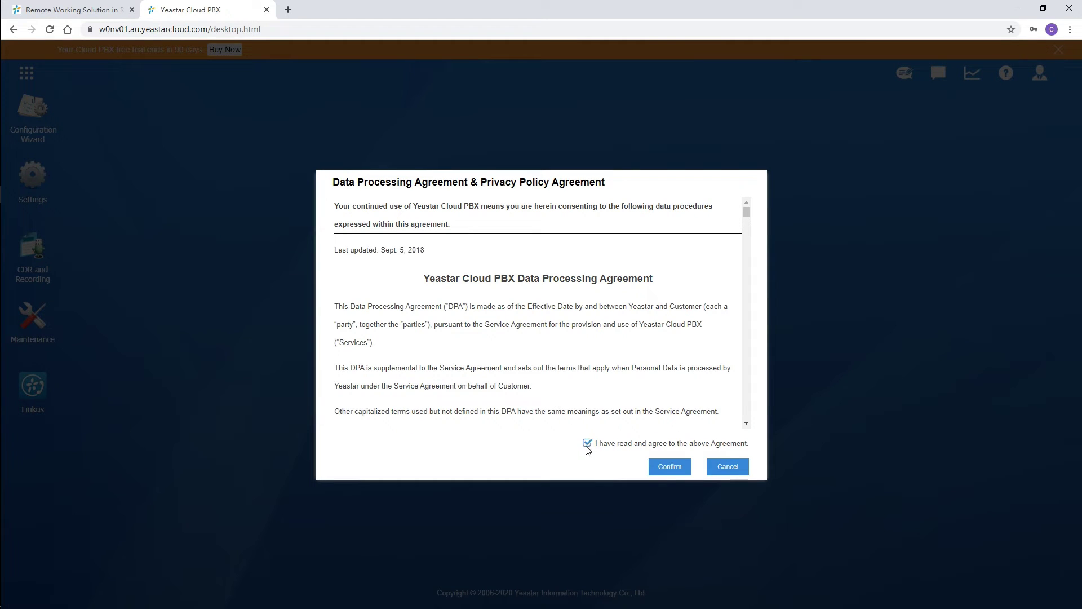
pyautogui.click(668, 467)
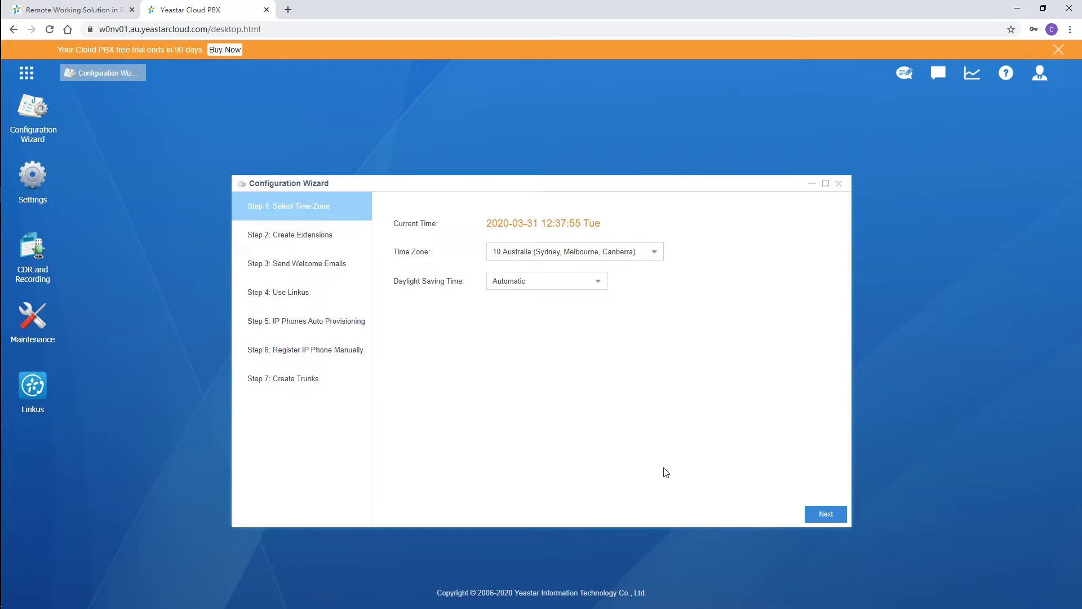
# Choose time zone 8 China (Beijing), set Daylight Saving Time to Disabled, and continue.
pyautogui.click(655, 253)
pyautogui.moveTo(654, 268); pyautogui.dragTo(640, 401)
pyautogui.click(623, 393)
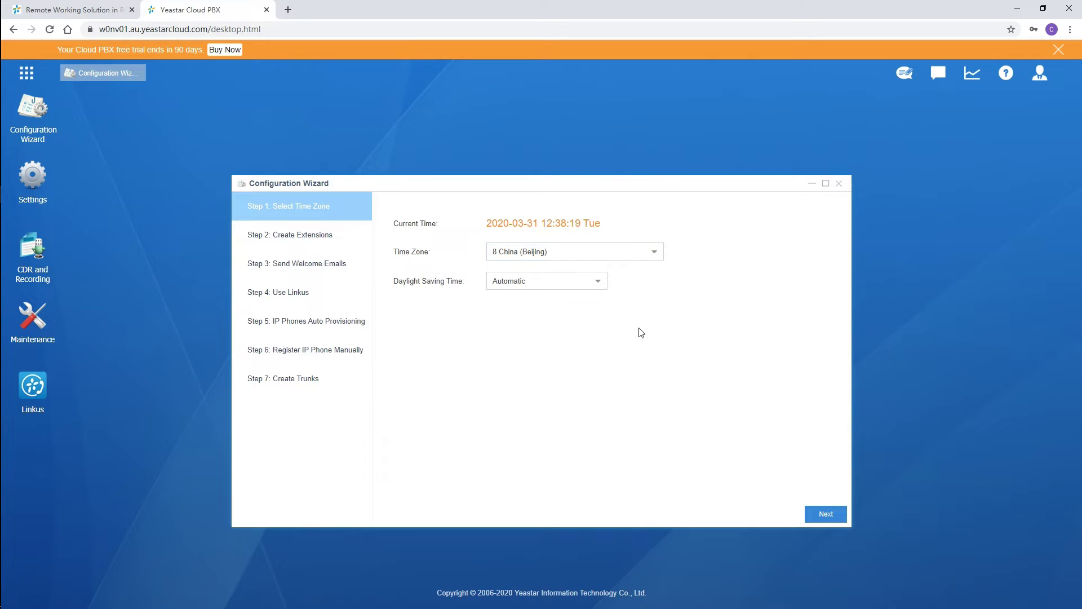
pyautogui.click(597, 289)
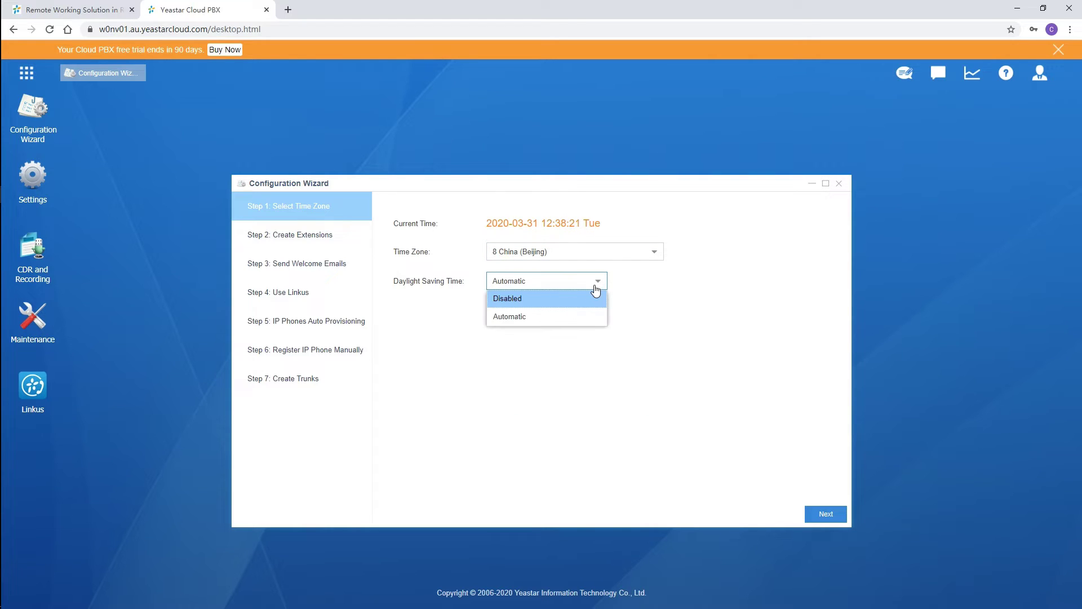
pyautogui.click(587, 303)
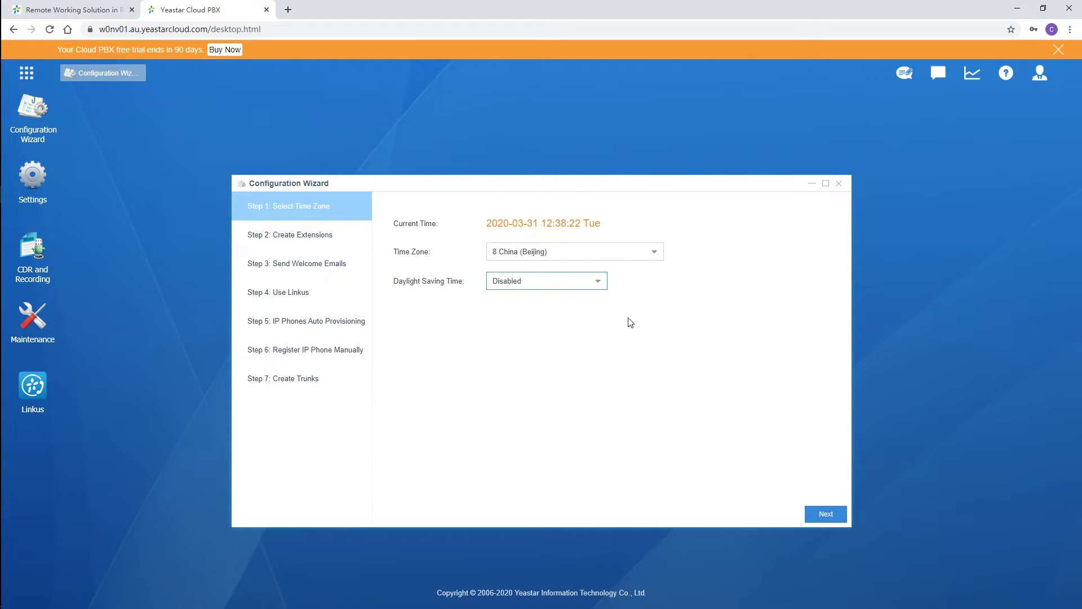
pyautogui.click(830, 524)
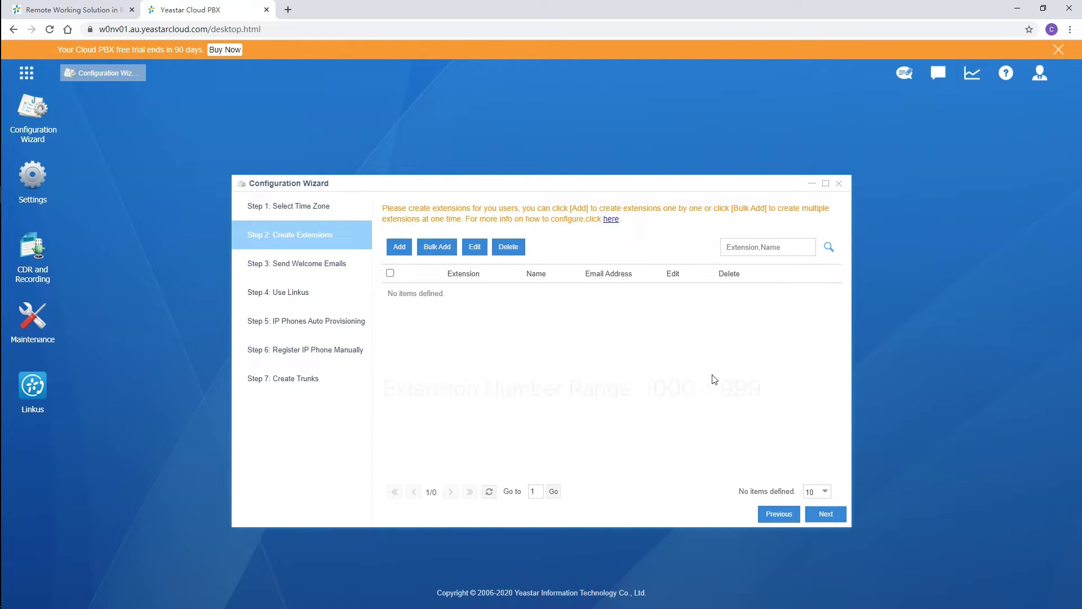
# Check General settings show user extensions 1000-5999, then start adding an extension.
pyautogui.click(34, 186)
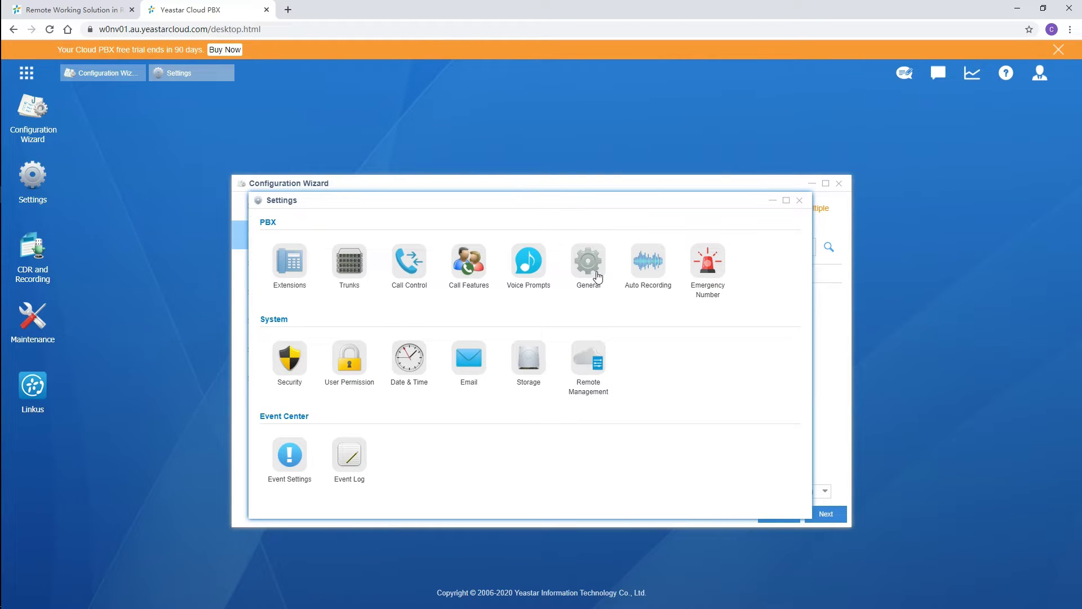
pyautogui.click(596, 275)
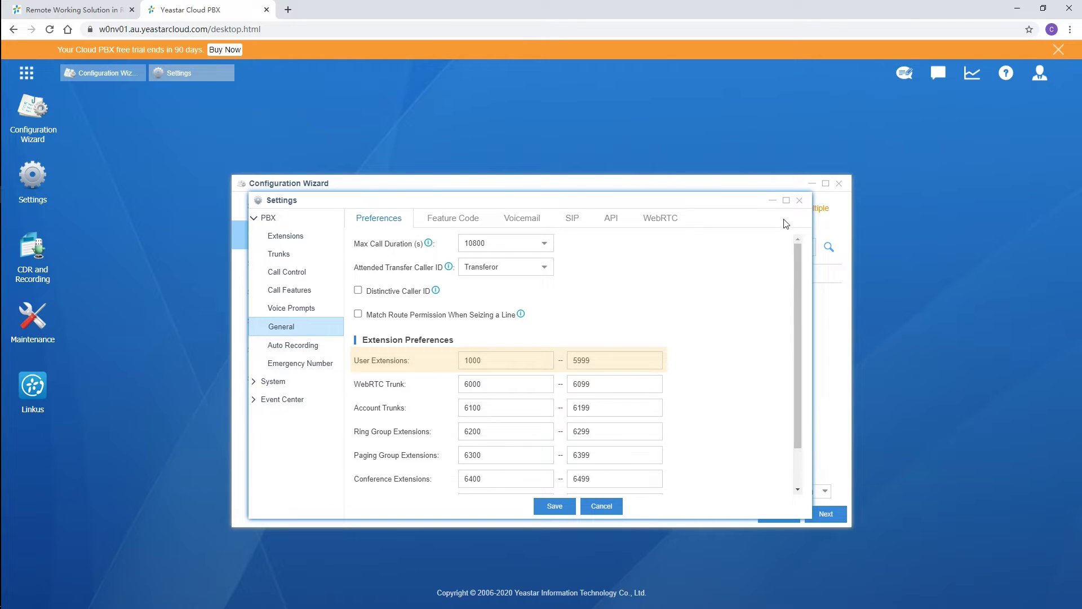
pyautogui.click(800, 201)
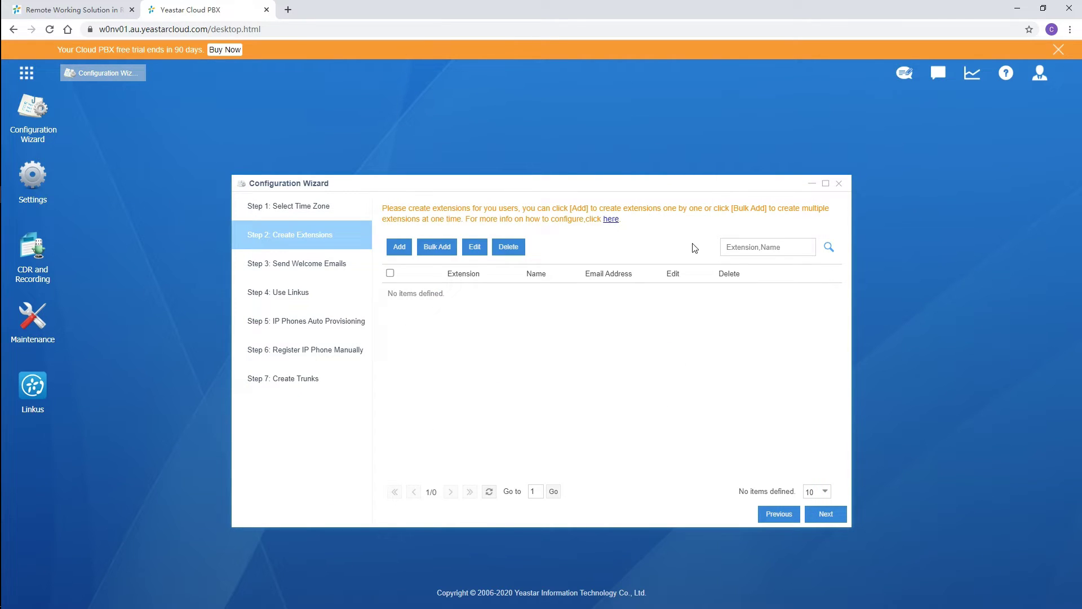
pyautogui.click(399, 246)
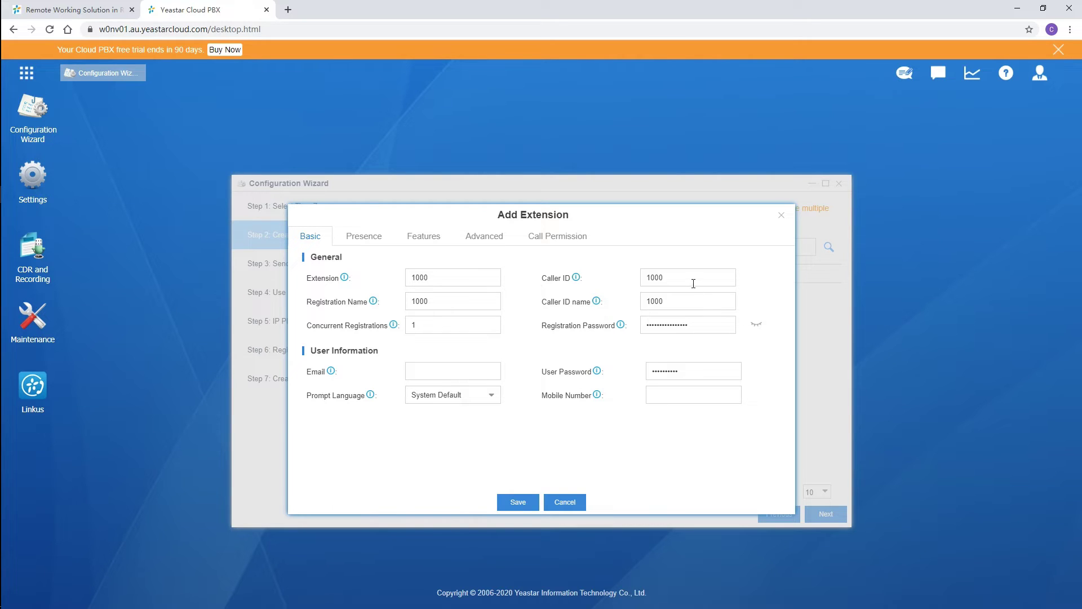
# Save extension 1000 with the user's name as caller ID name and their e-mail address.
pyautogui.moveTo(685, 296); pyautogui.dragTo(604, 290)
pyautogui.write('Channy')
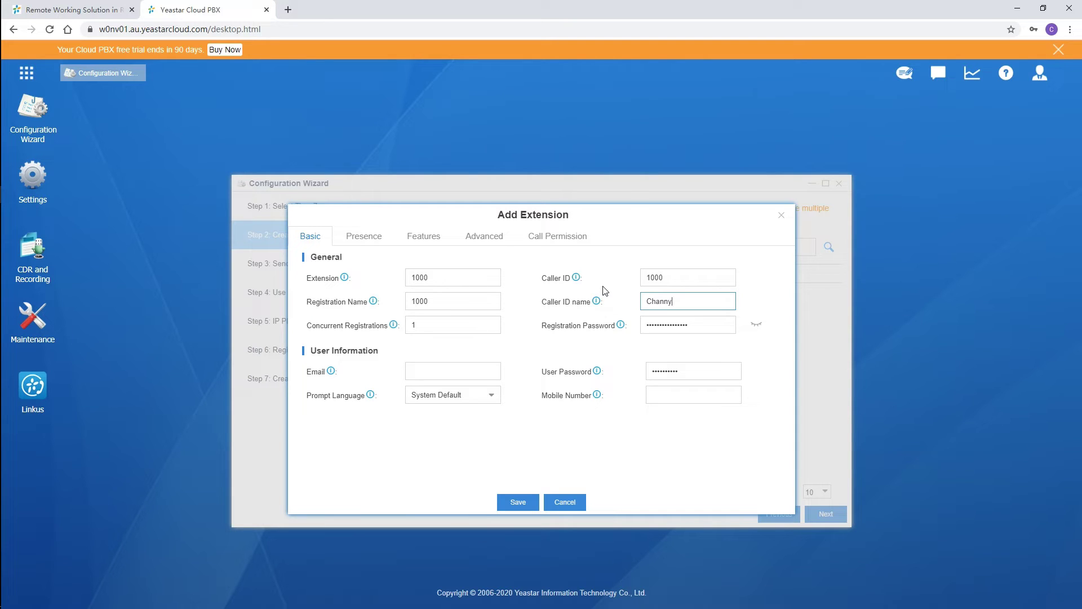
pyautogui.press('Tab')
pyautogui.click(470, 367)
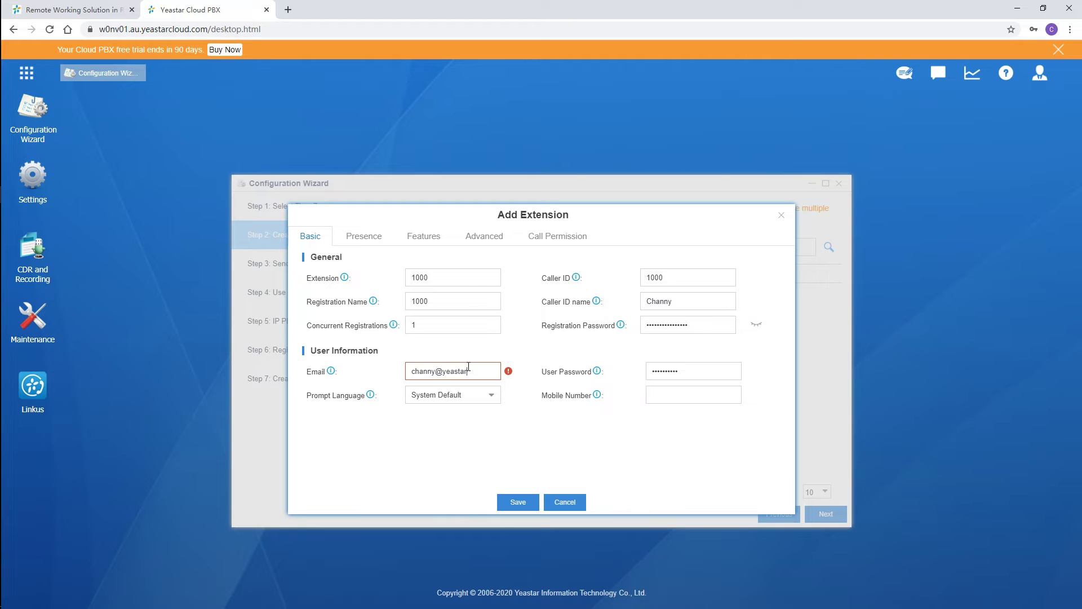
pyautogui.click(515, 503)
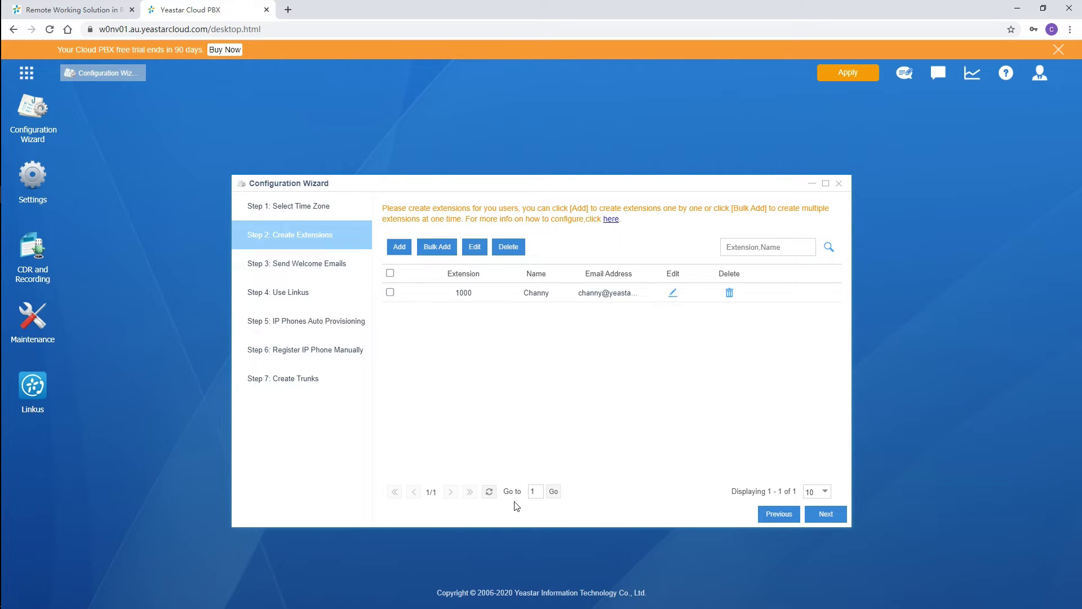
# Bulk-add 10 extensions starting at 1001, apply the changes, and proceed to welcome emails.
pyautogui.click(441, 247)
pyautogui.click(432, 298)
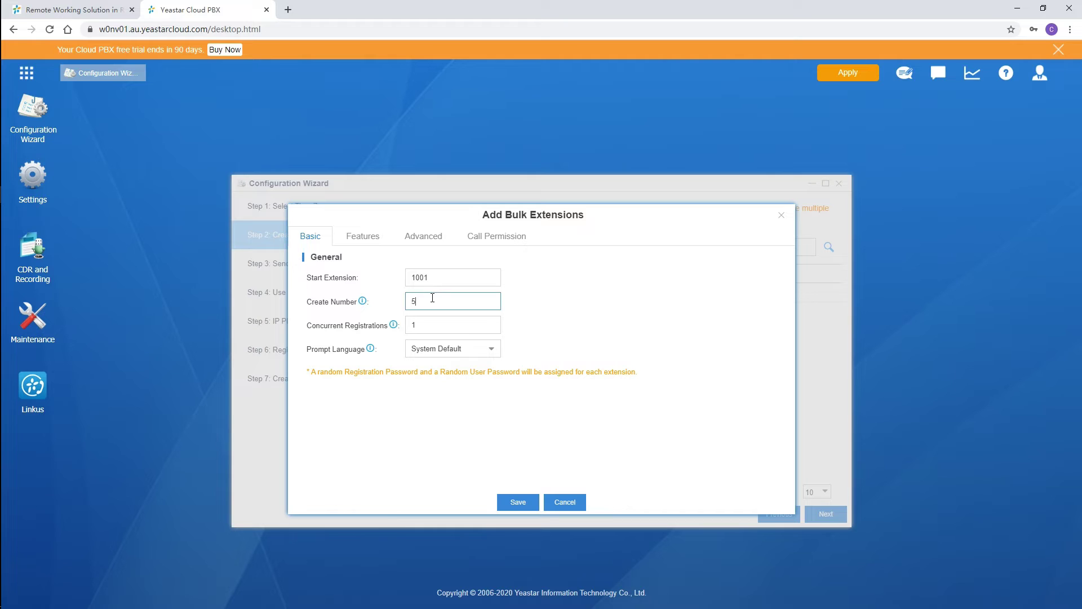
pyautogui.doubleClick(432, 297)
pyautogui.write('10')
pyautogui.click(517, 502)
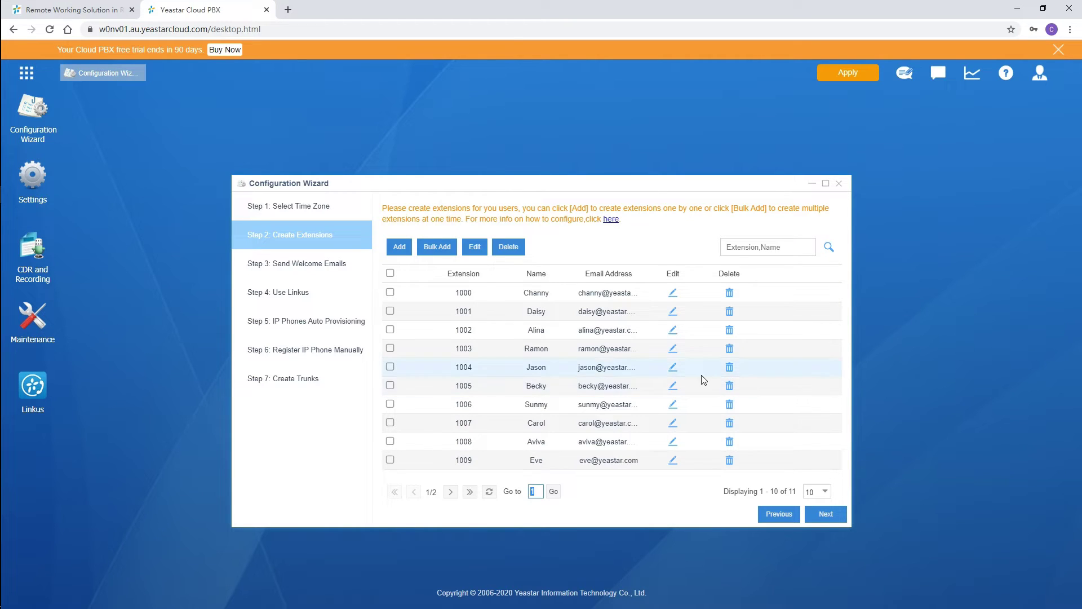
pyautogui.click(858, 76)
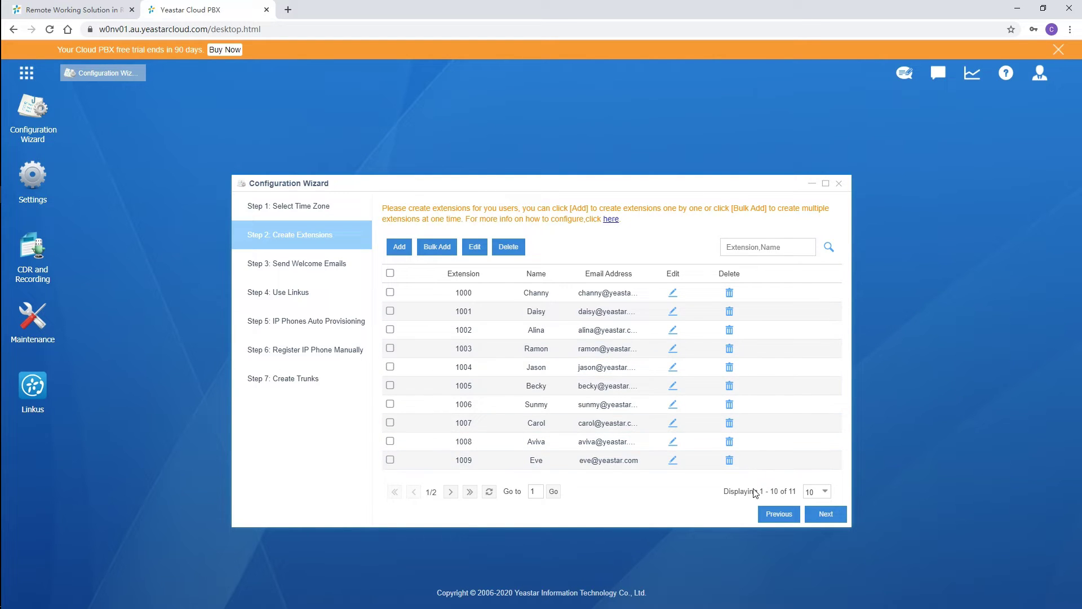
pyautogui.click(833, 515)
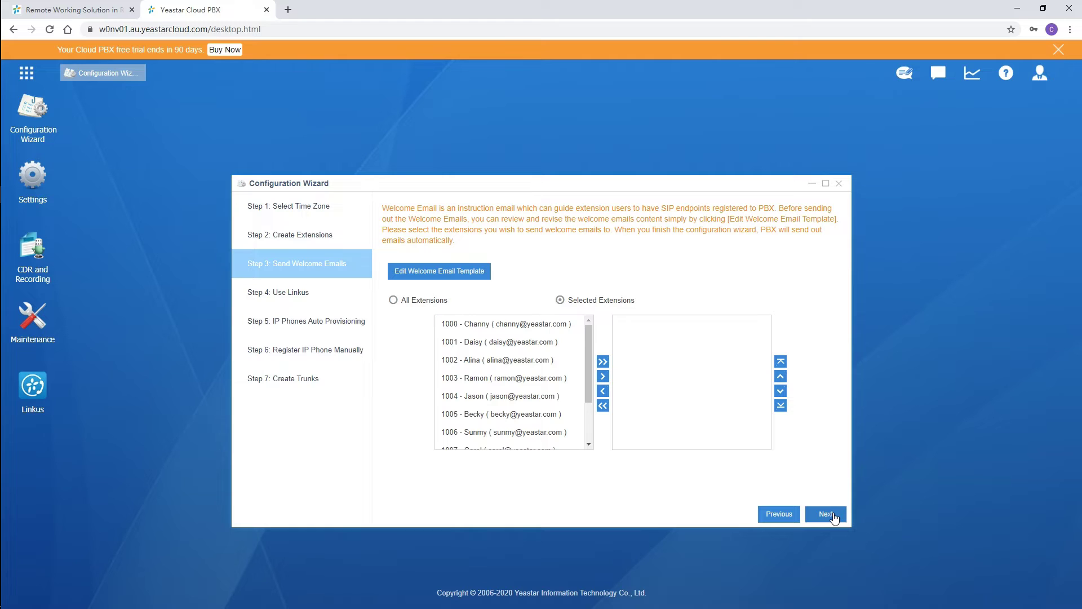
# Review the welcome email template and save it.
pyautogui.click(480, 273)
pyautogui.moveTo(745, 322); pyautogui.dragTo(722, 465)
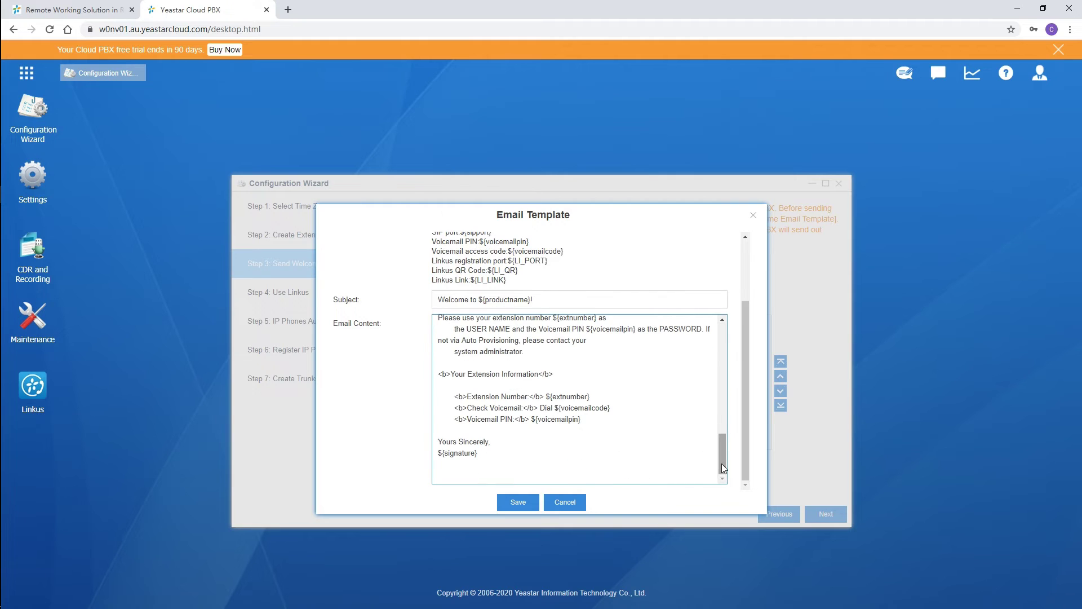
pyautogui.click(526, 502)
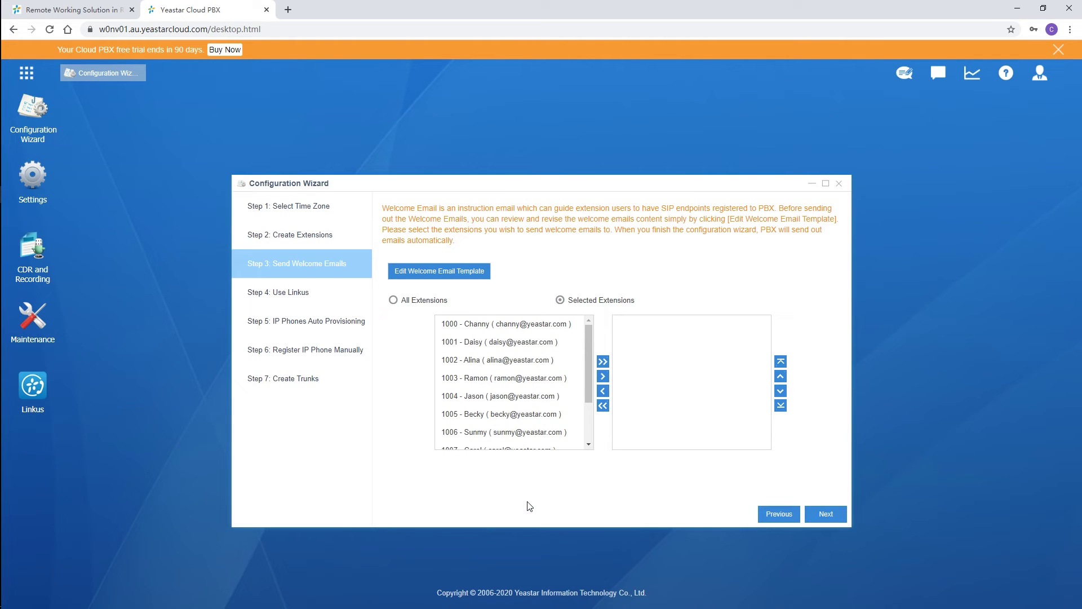
# Send welcome emails to all 11 extensions and advance to the Use Linkus step.
pyautogui.click(603, 361)
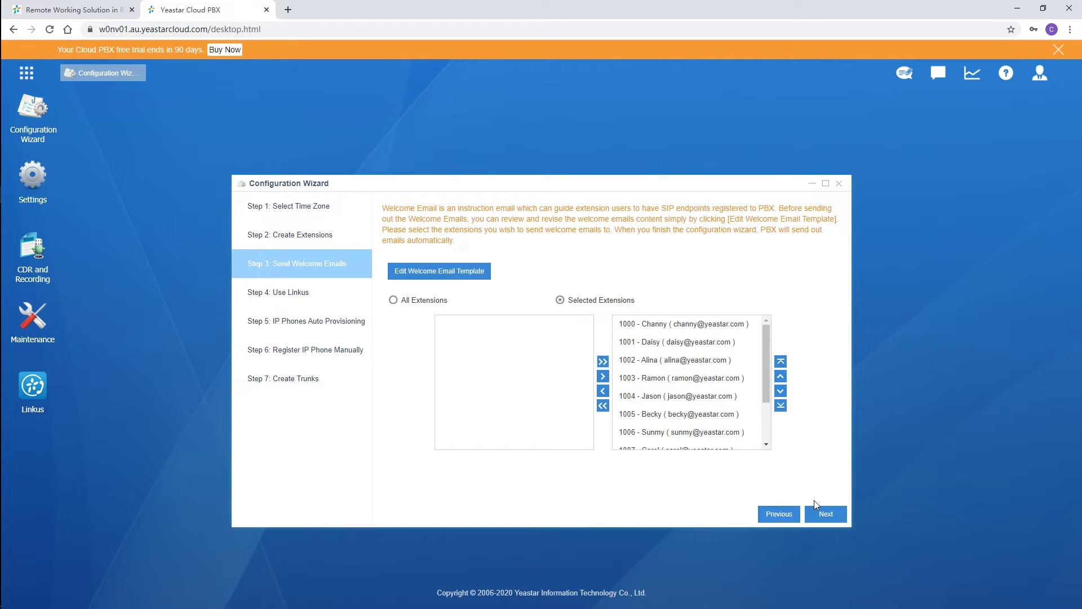
pyautogui.click(819, 515)
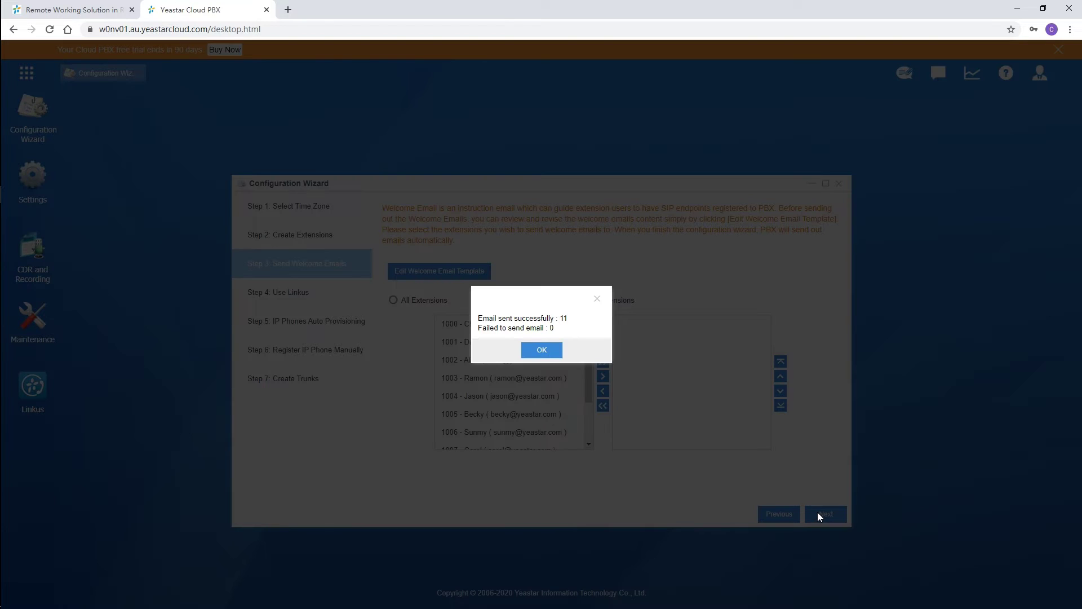
pyautogui.click(542, 350)
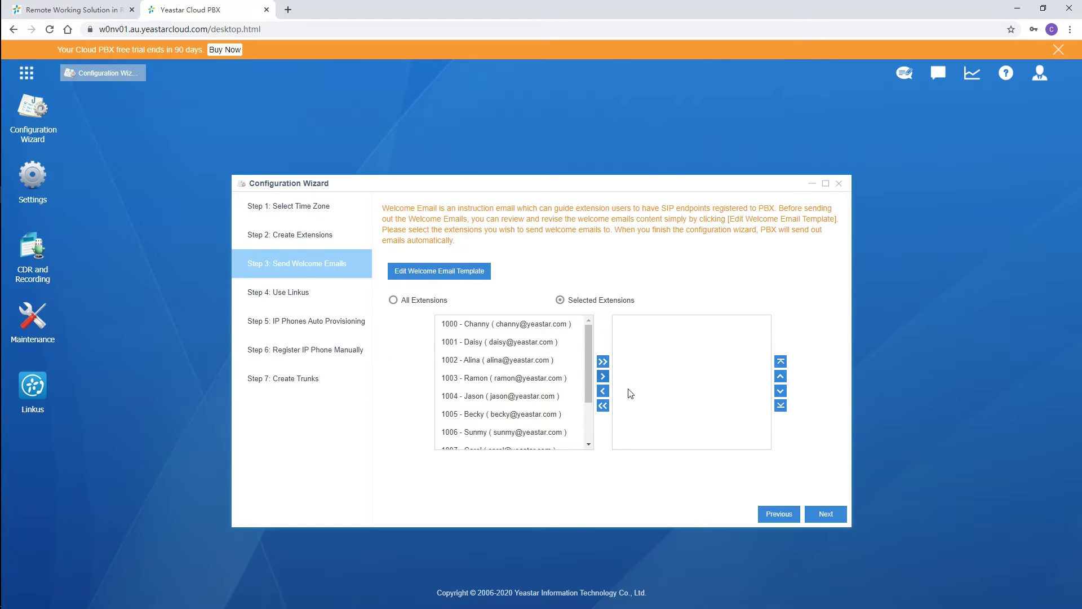
pyautogui.click(826, 515)
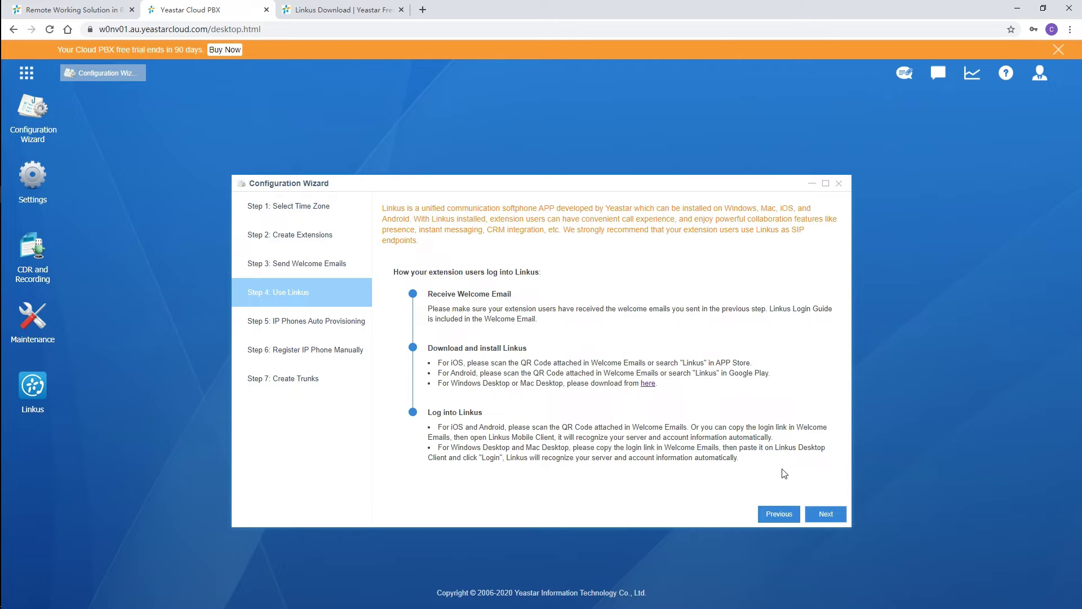
pyautogui.click(347, 8)
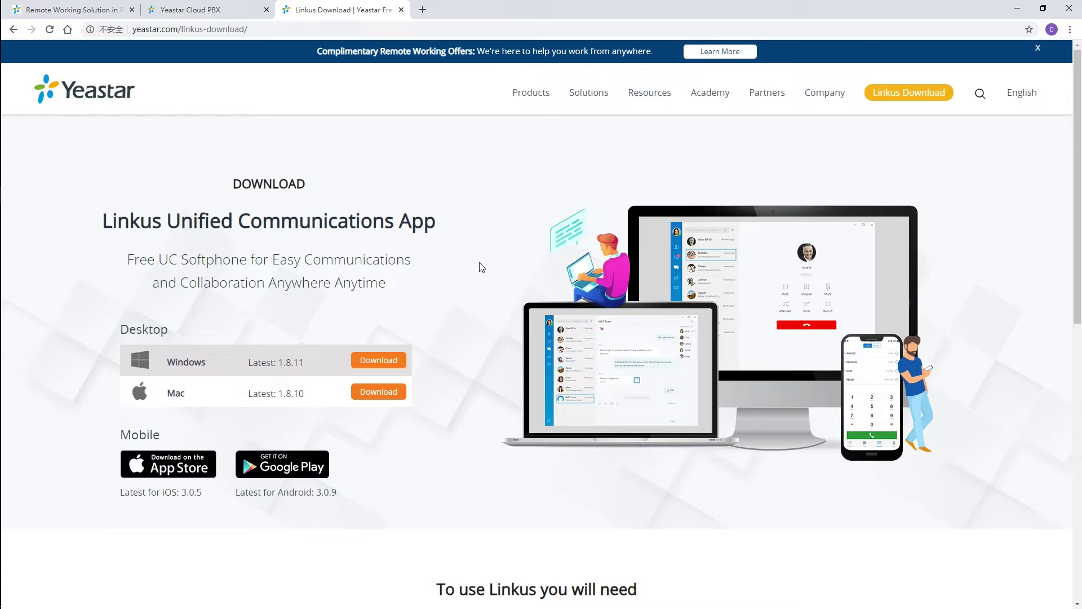
pyautogui.click(217, 10)
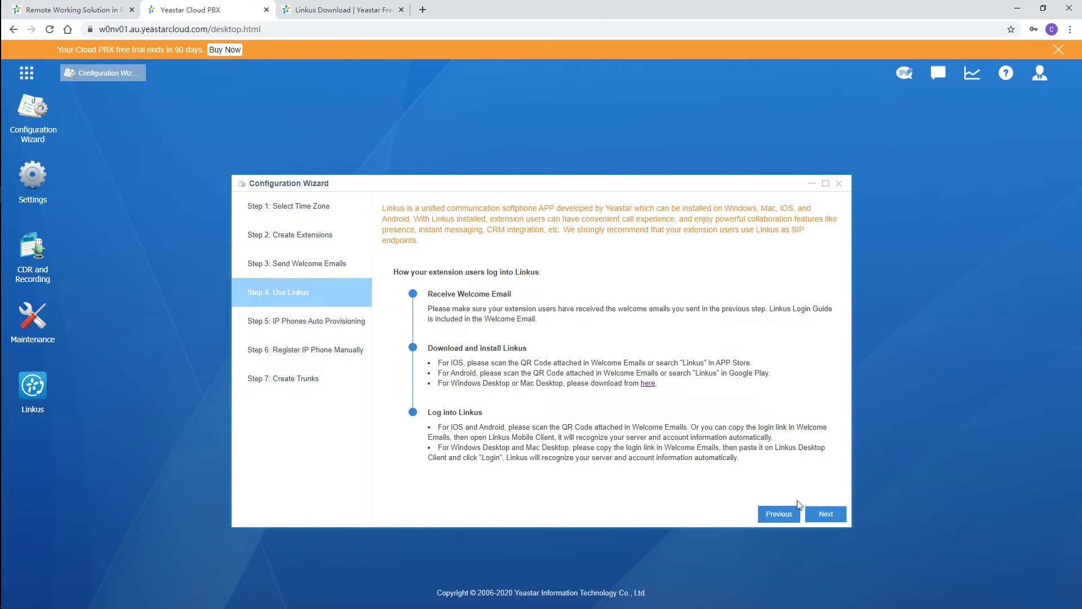
# Skip IP phone auto provisioning and manual registration to Step 7, then start adding a VoIP trunk.
pyautogui.click(822, 515)
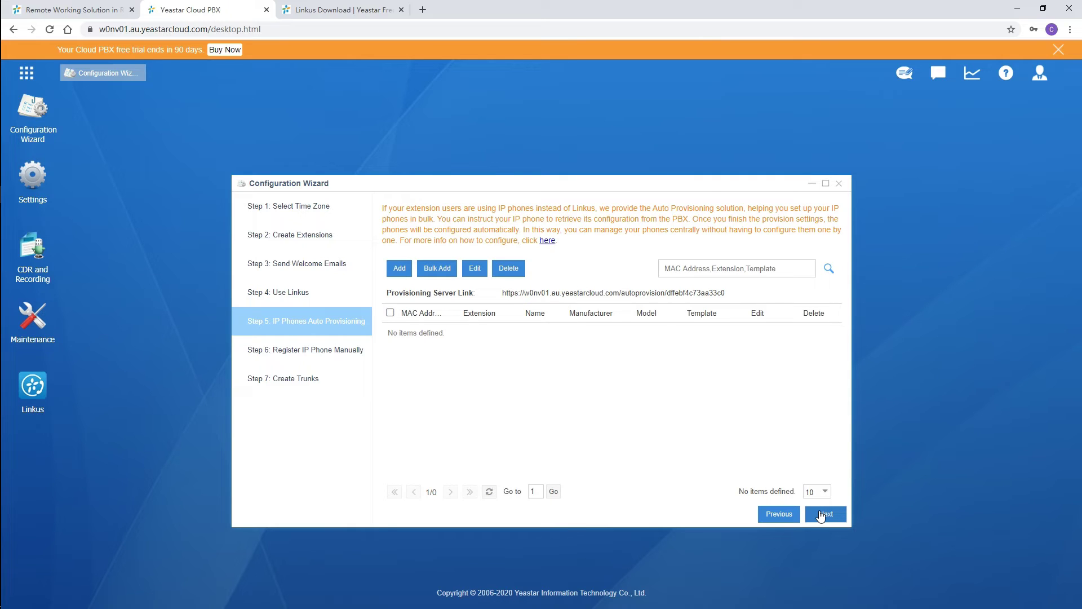
pyautogui.click(821, 515)
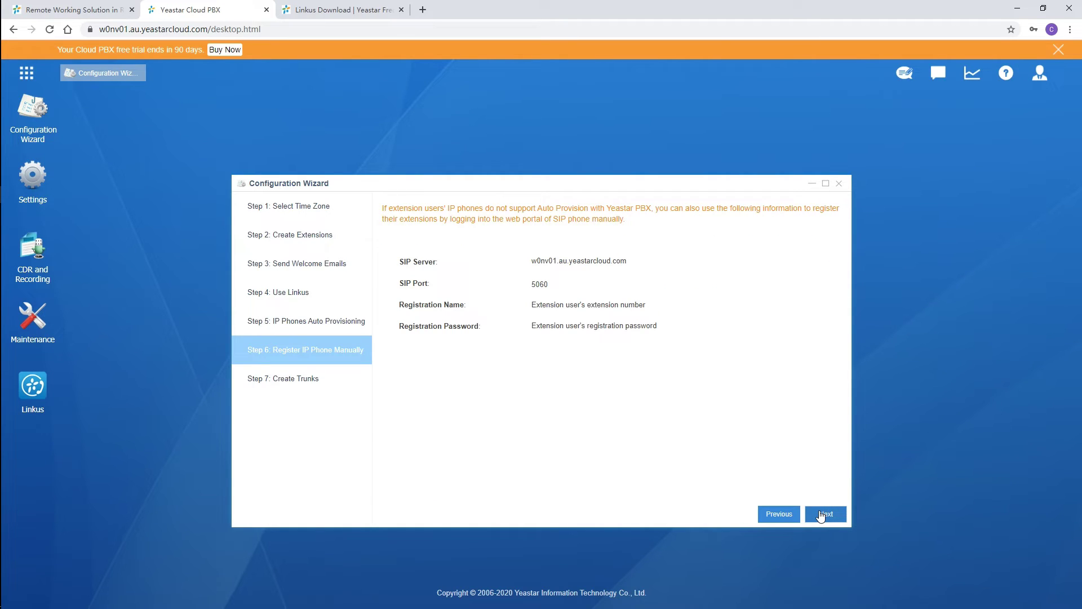
pyautogui.click(821, 515)
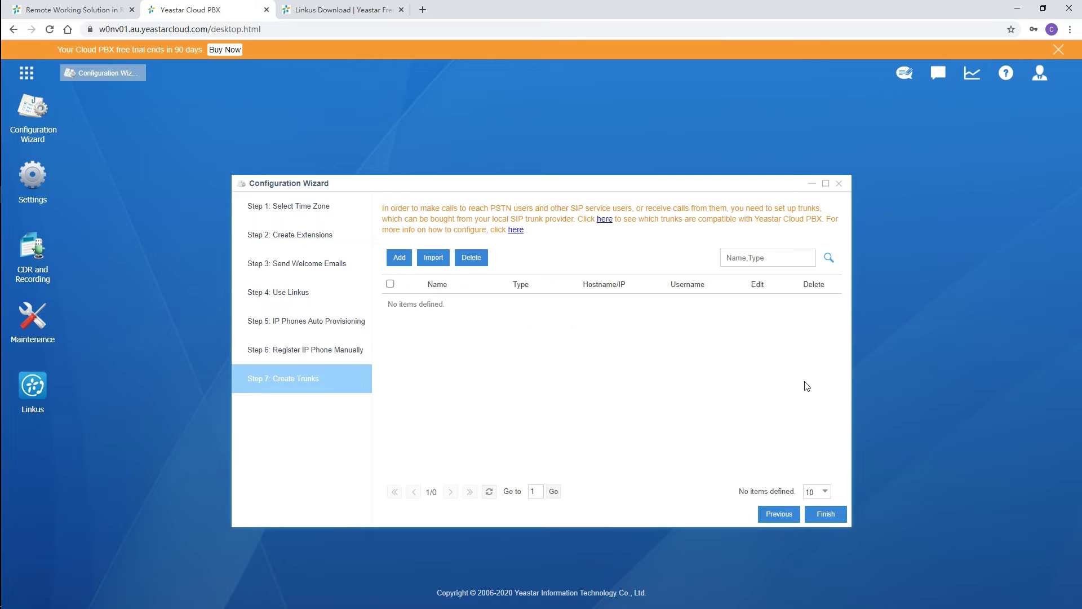
pyautogui.click(403, 261)
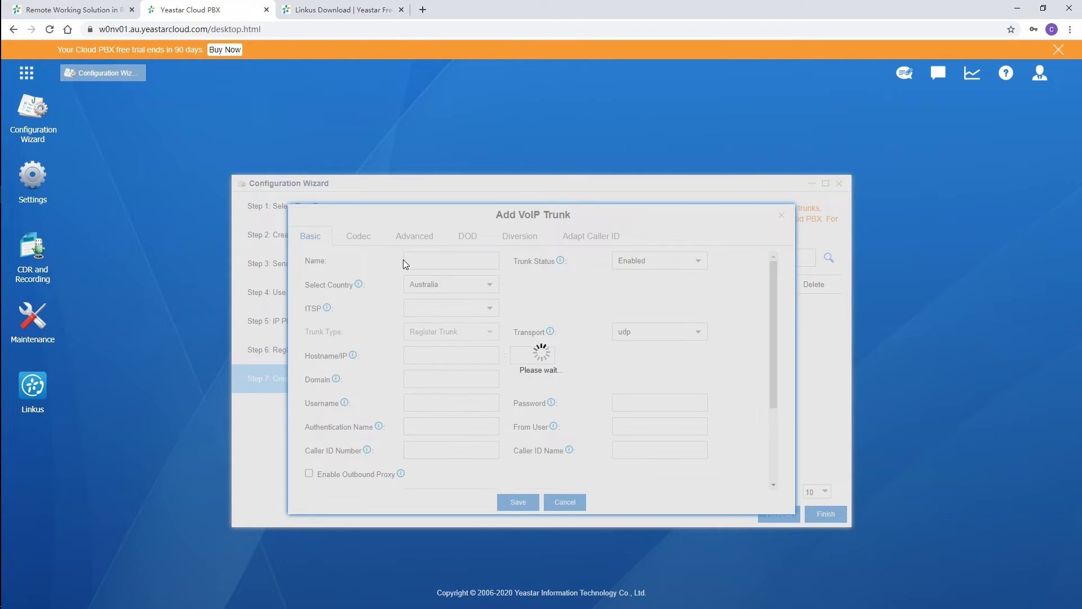
# Set the new trunk's country to General, after first trying Austria, for a generic SIP trunk.
pyautogui.click(451, 307)
pyautogui.click(428, 323)
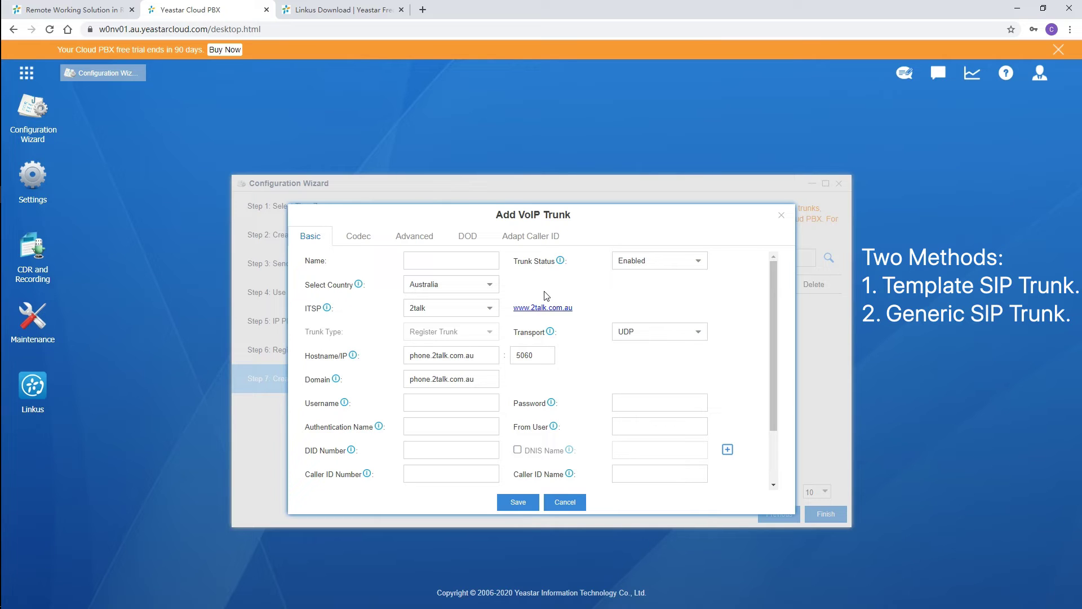
pyautogui.click(494, 288)
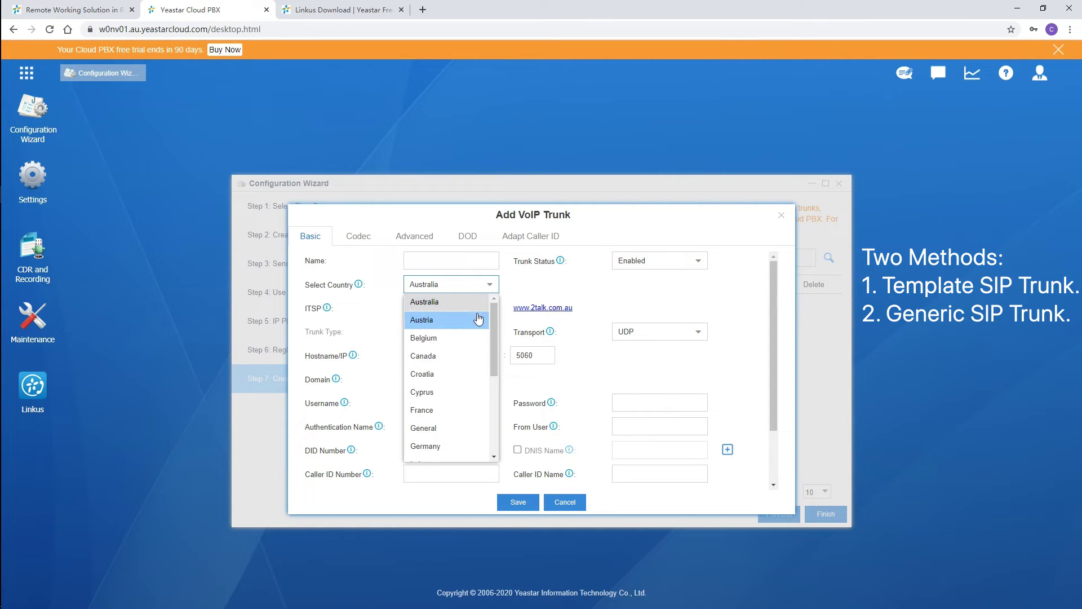
pyautogui.click(475, 319)
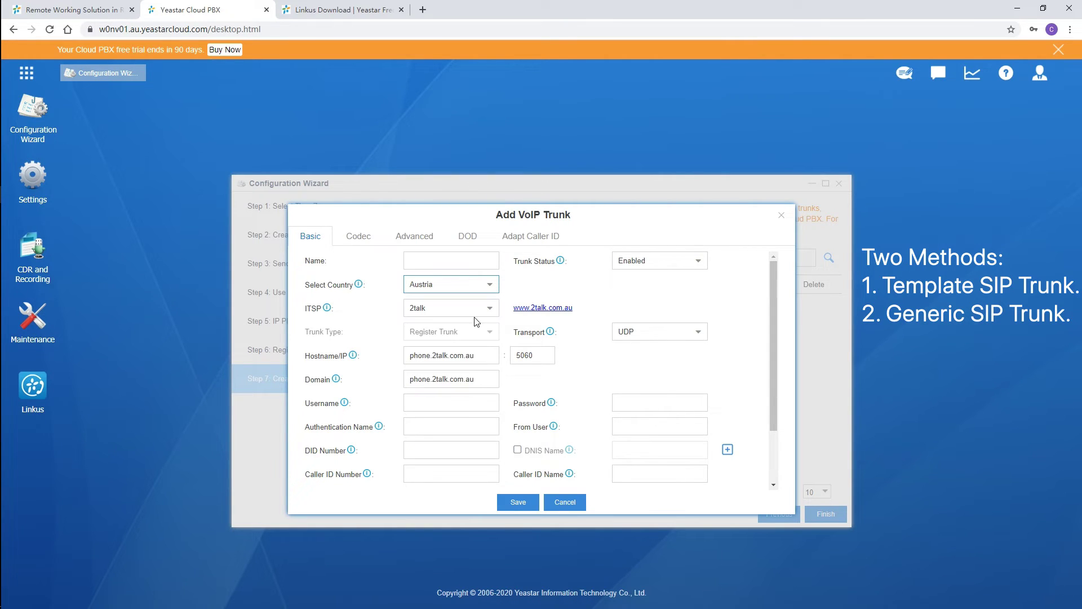
pyautogui.click(494, 288)
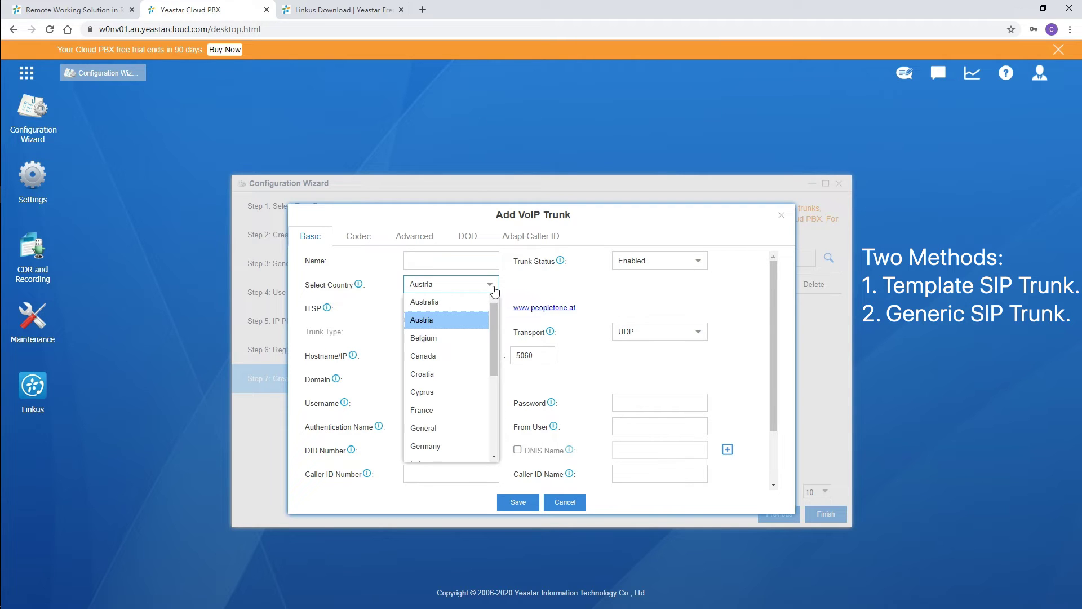
pyautogui.moveTo(498, 309); pyautogui.dragTo(492, 337)
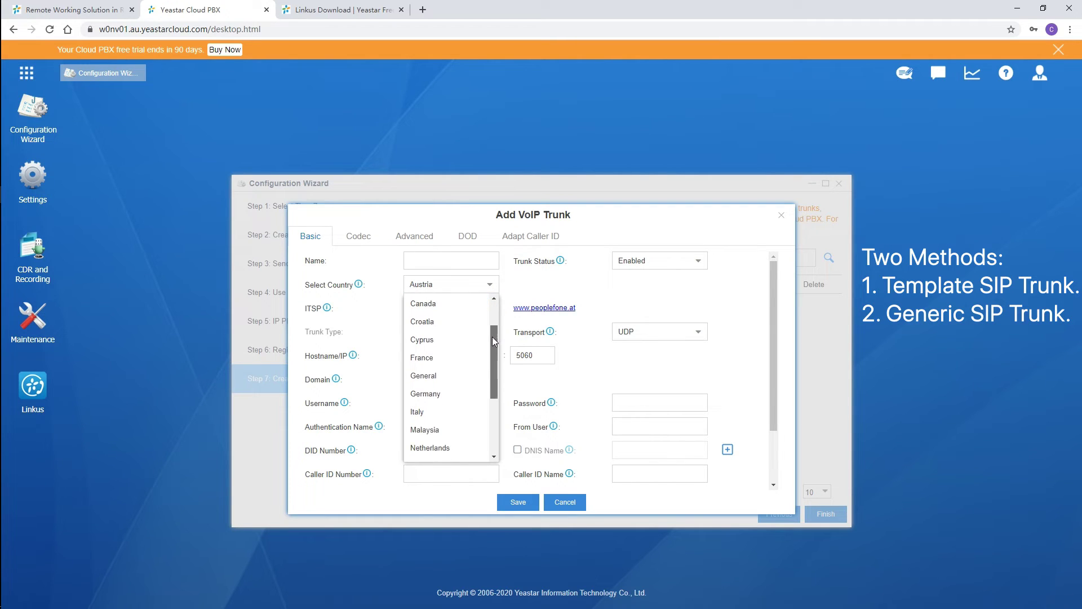
pyautogui.click(463, 381)
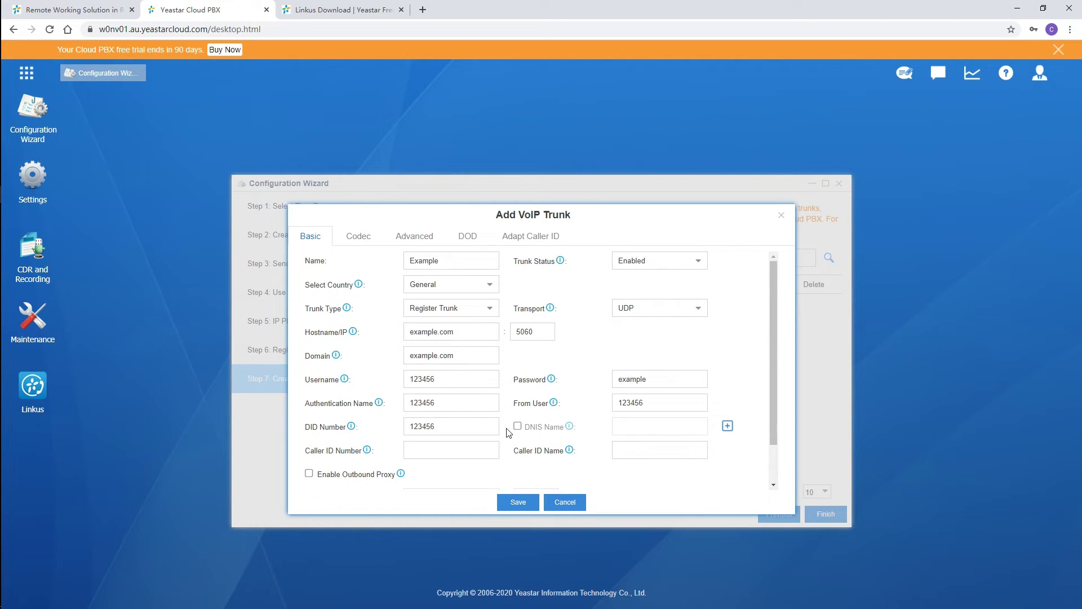
# Save and apply SIP-Register trunk Example for example.com, then finish the setup wizard.
pyautogui.click(517, 501)
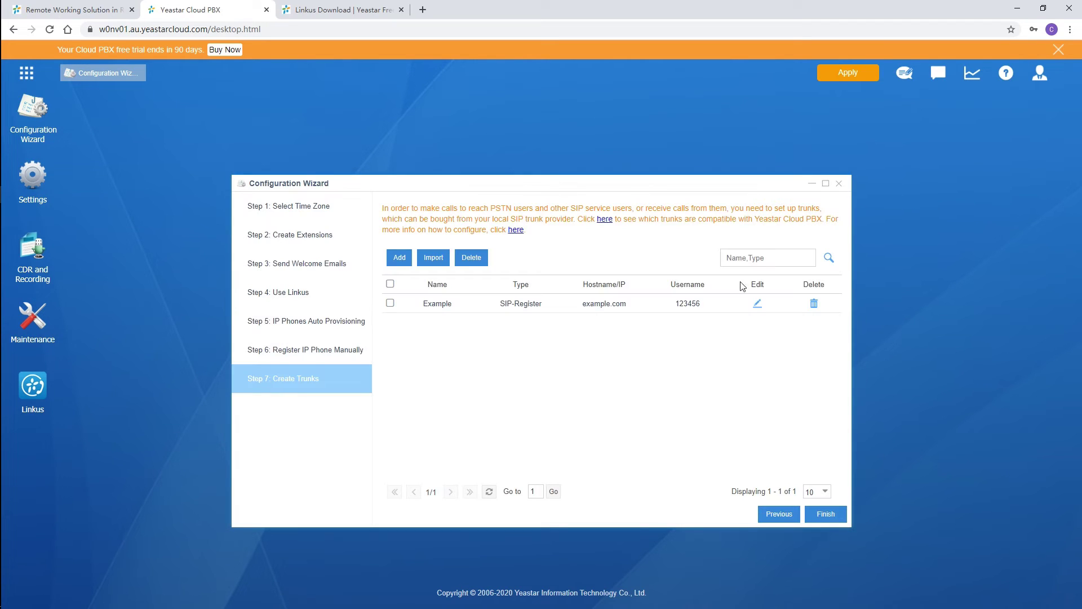
pyautogui.click(846, 72)
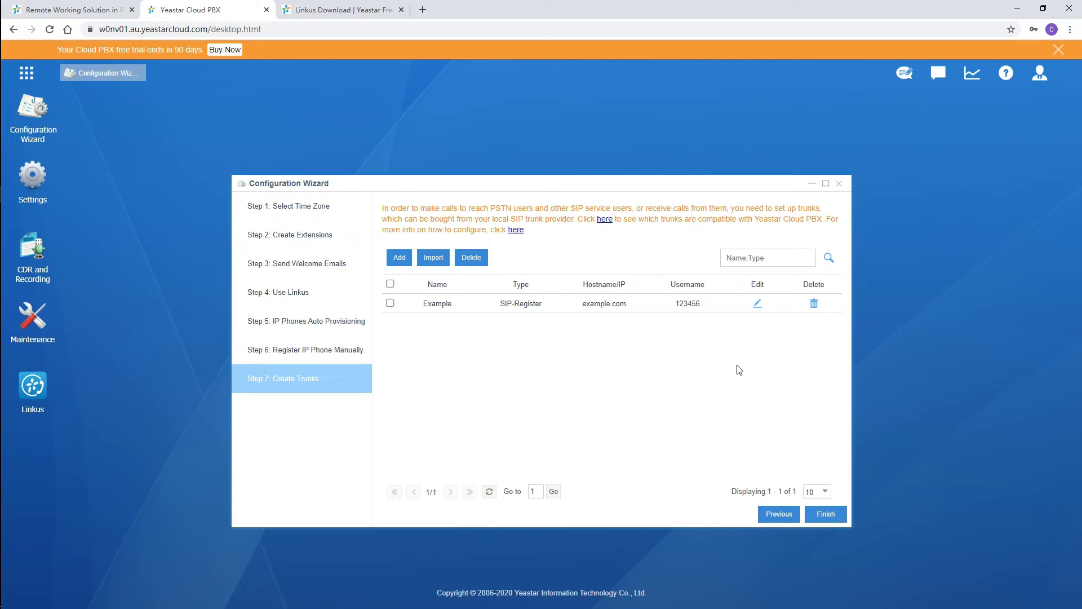
pyautogui.click(821, 515)
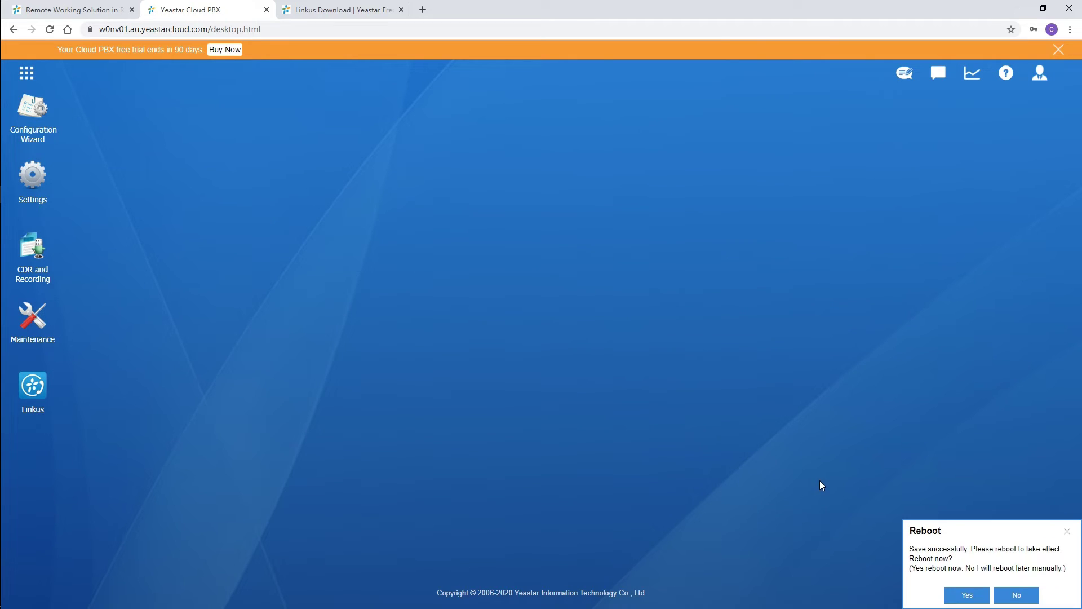
# Reboot the PBX, then review the Routeout outbound route's trunk and extensions and save it.
pyautogui.click(967, 595)
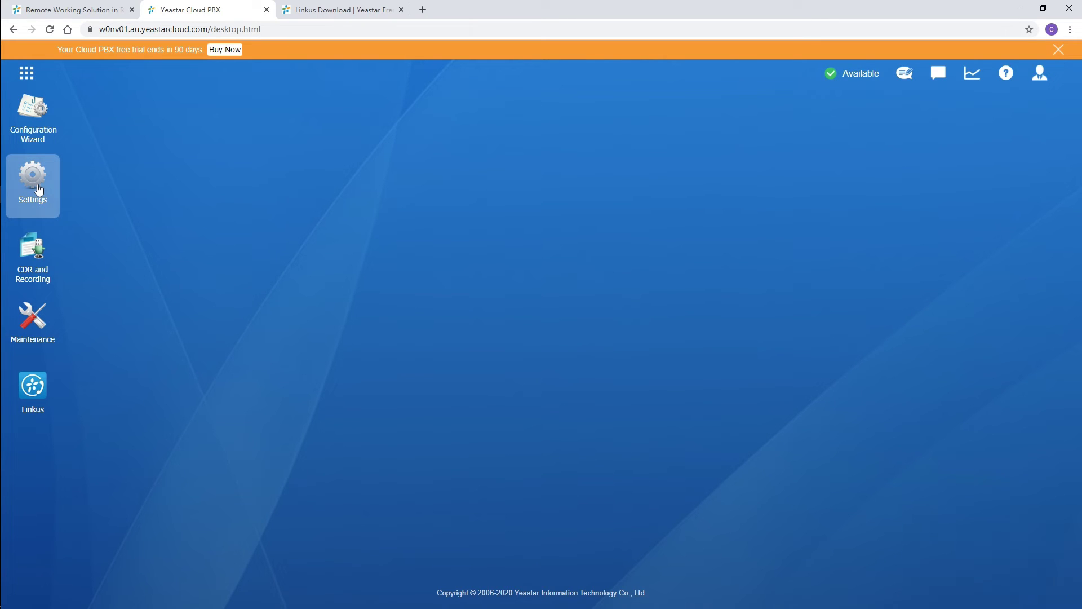
pyautogui.click(39, 189)
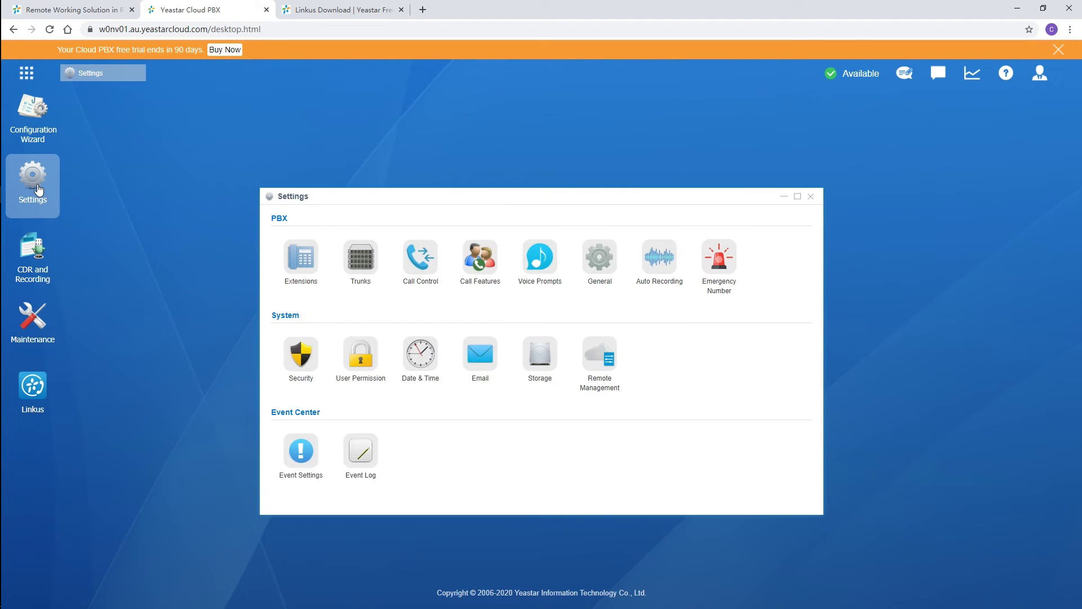
pyautogui.click(421, 270)
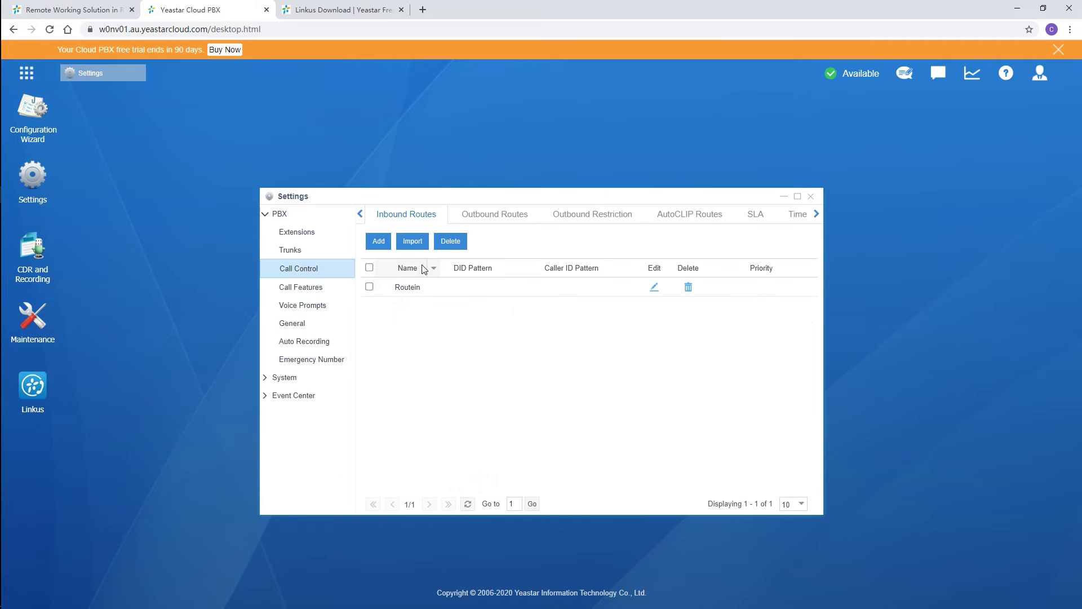
pyautogui.click(509, 218)
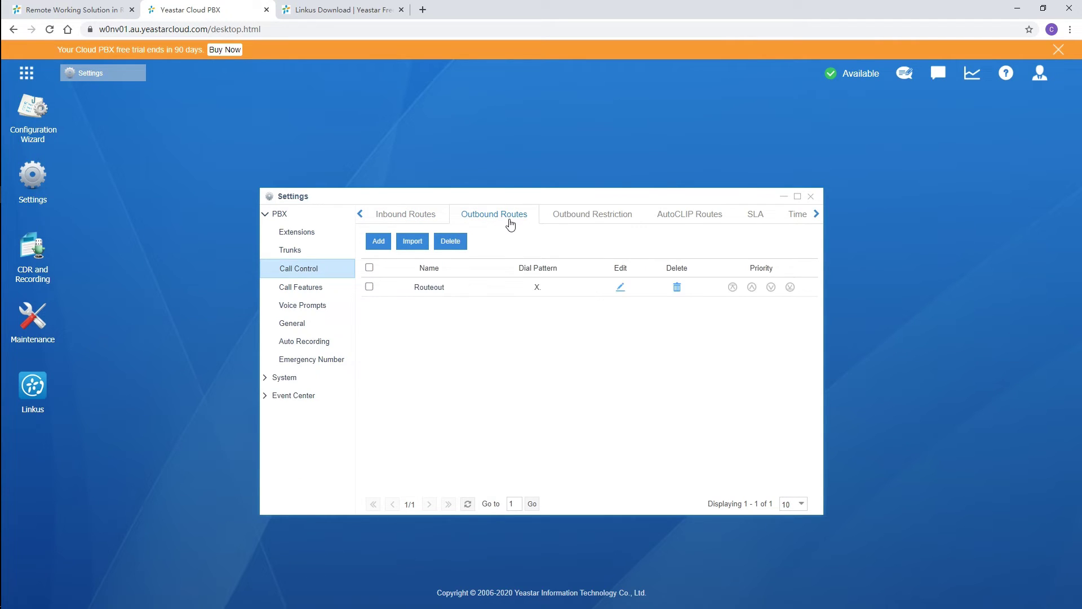
pyautogui.click(621, 287)
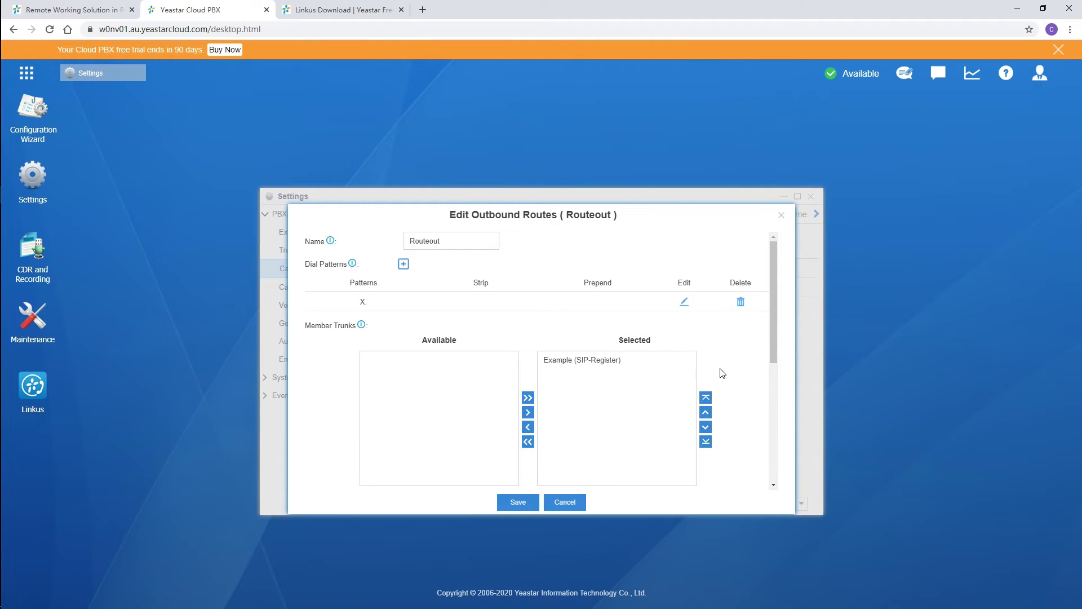
pyautogui.moveTo(773, 334); pyautogui.dragTo(767, 420)
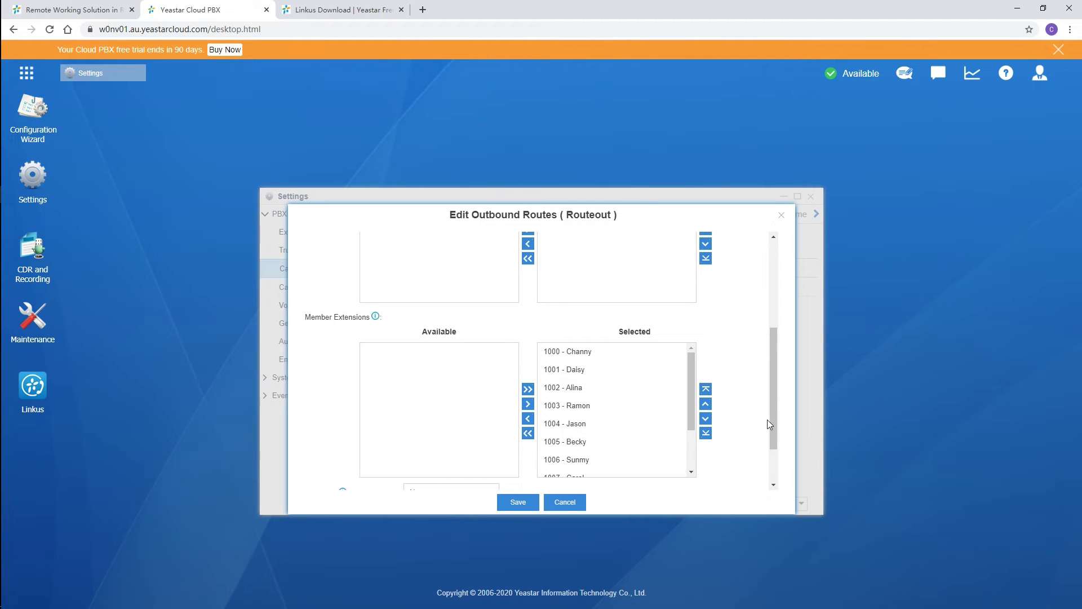
pyautogui.click(517, 502)
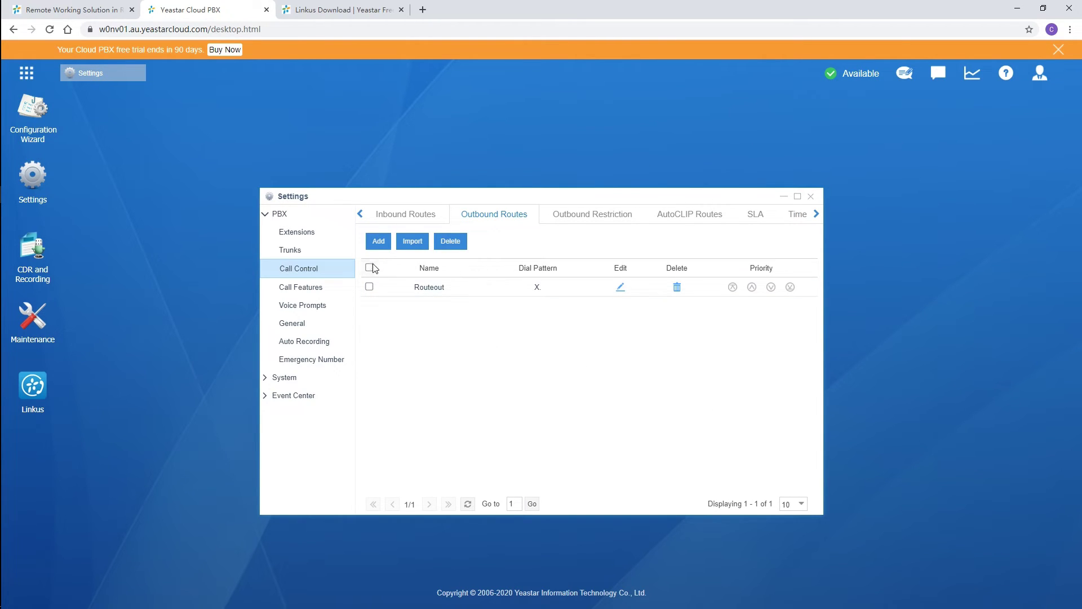
# Start a new outbound route, discard it, and bring up the inbound routes list.
pyautogui.click(377, 242)
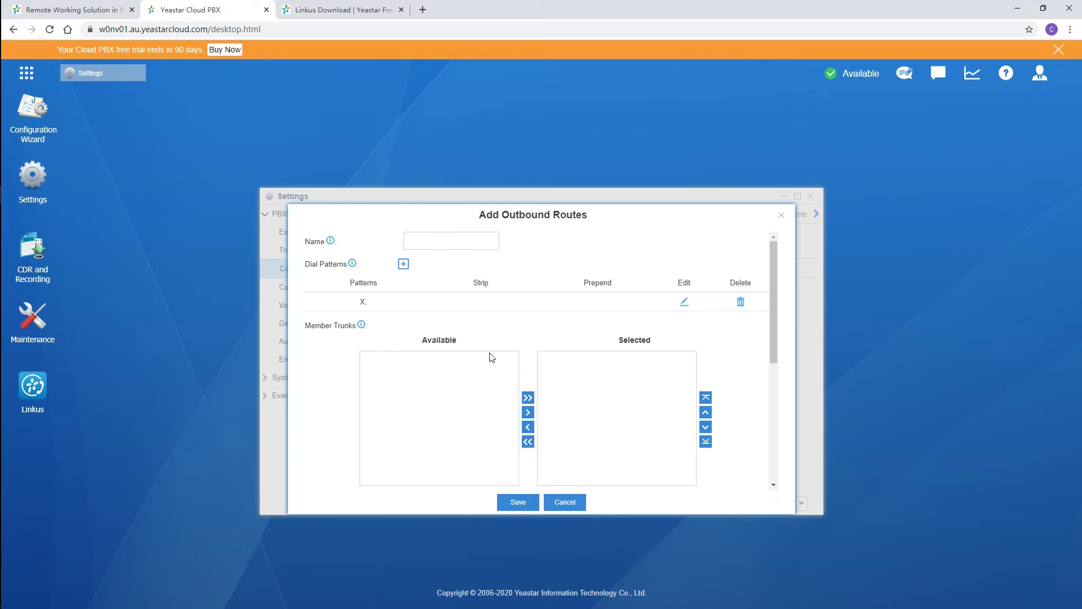
pyautogui.click(576, 503)
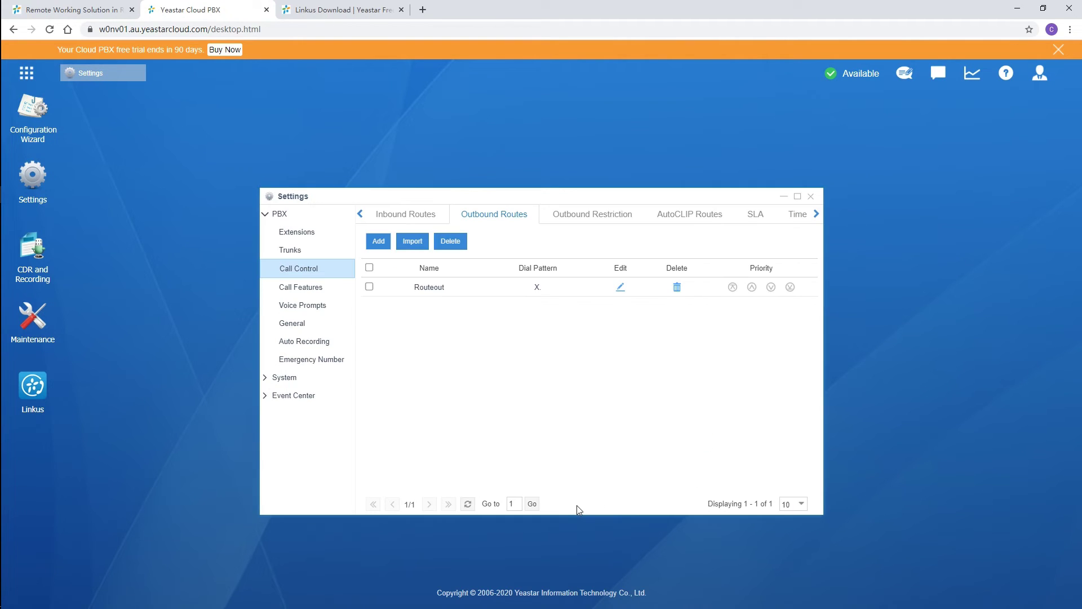
pyautogui.click(417, 224)
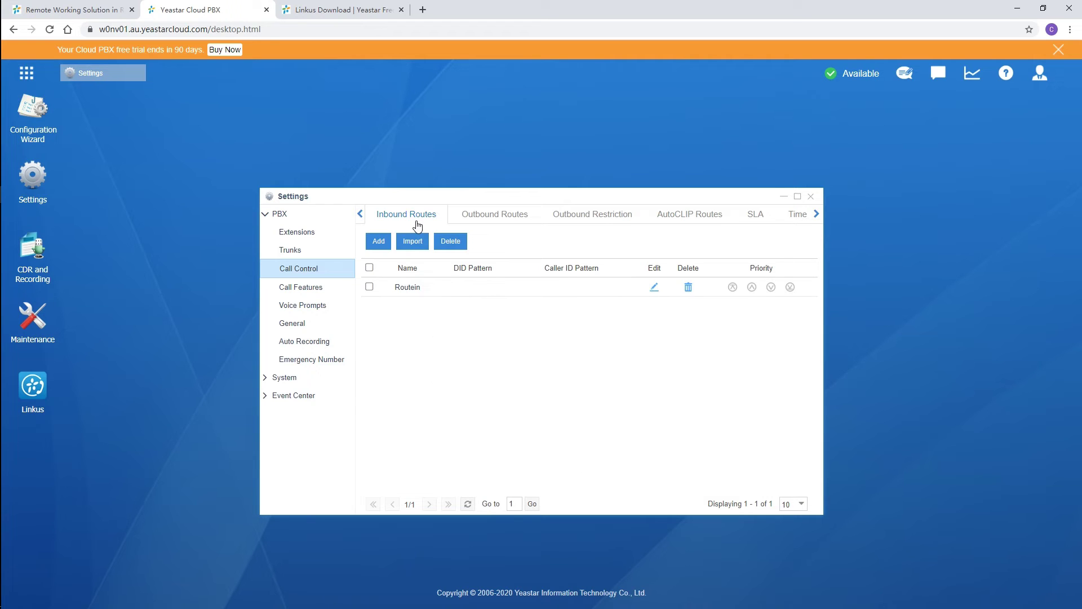
# Save Routein with destination IVR 6500, then start and discard a new inbound route.
pyautogui.click(655, 288)
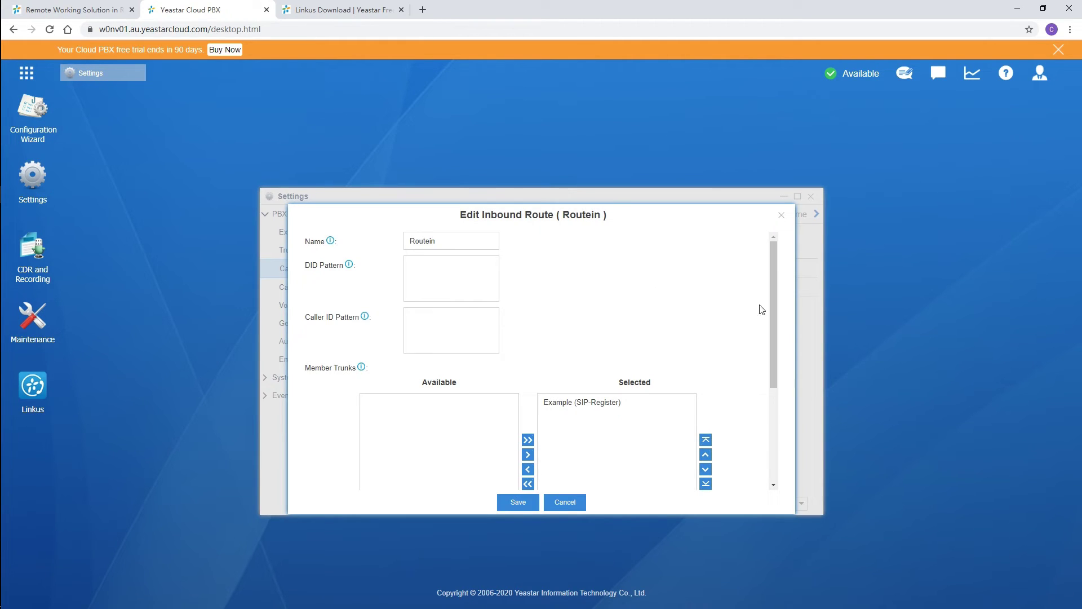
pyautogui.moveTo(770, 317); pyautogui.dragTo(770, 385)
pyautogui.click(496, 450)
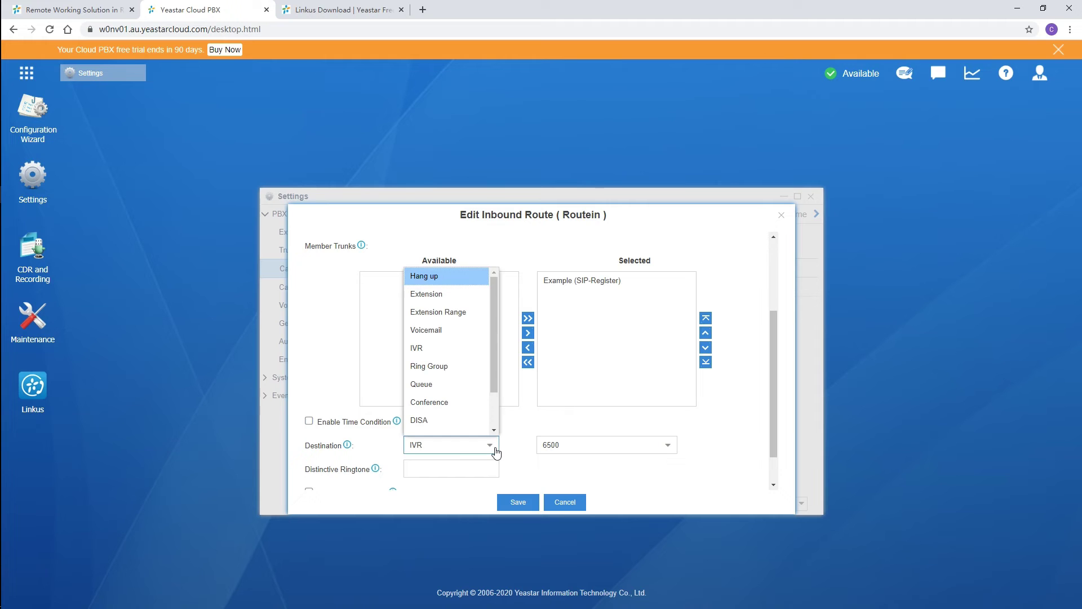
pyautogui.click(517, 454)
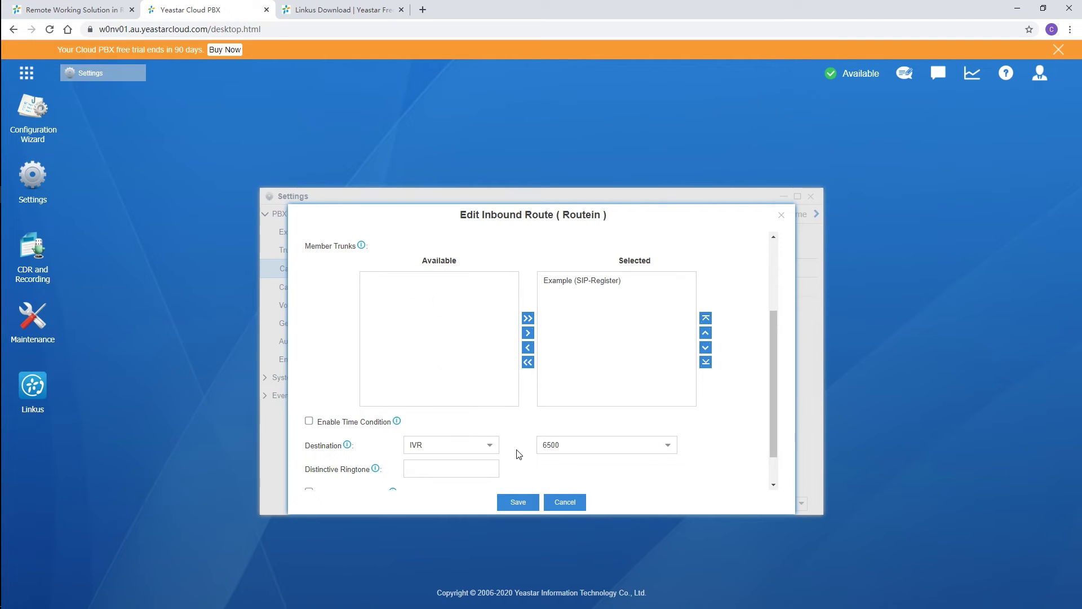
pyautogui.click(529, 501)
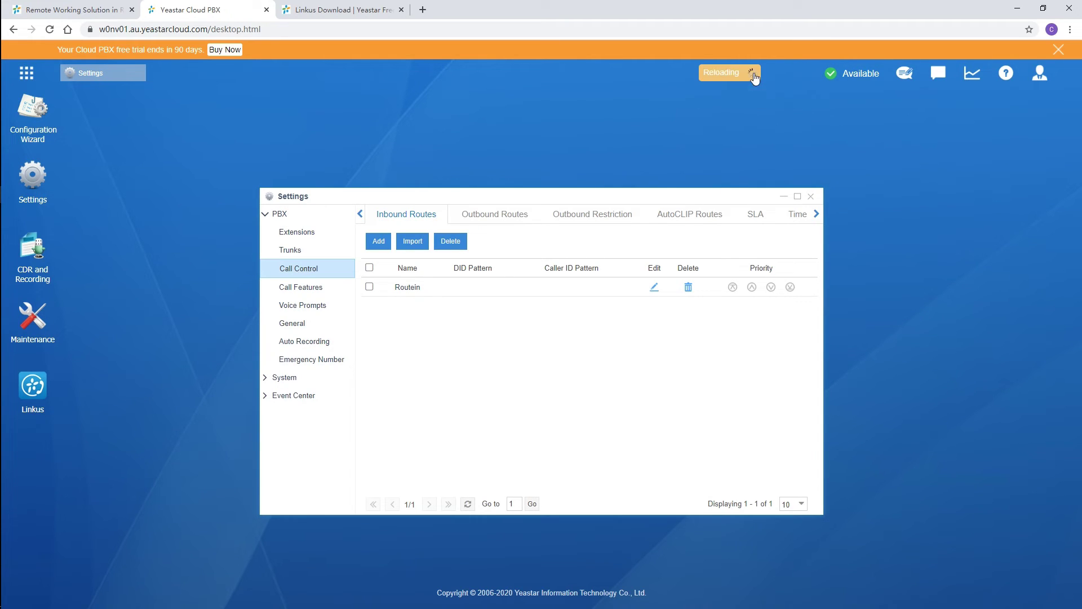
pyautogui.click(378, 241)
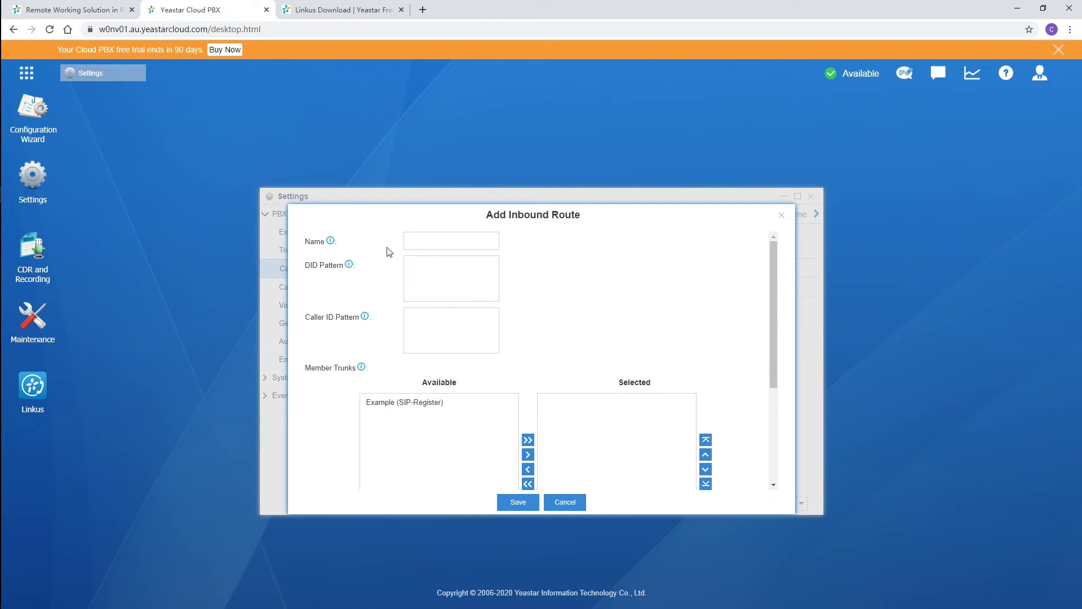
pyautogui.click(565, 503)
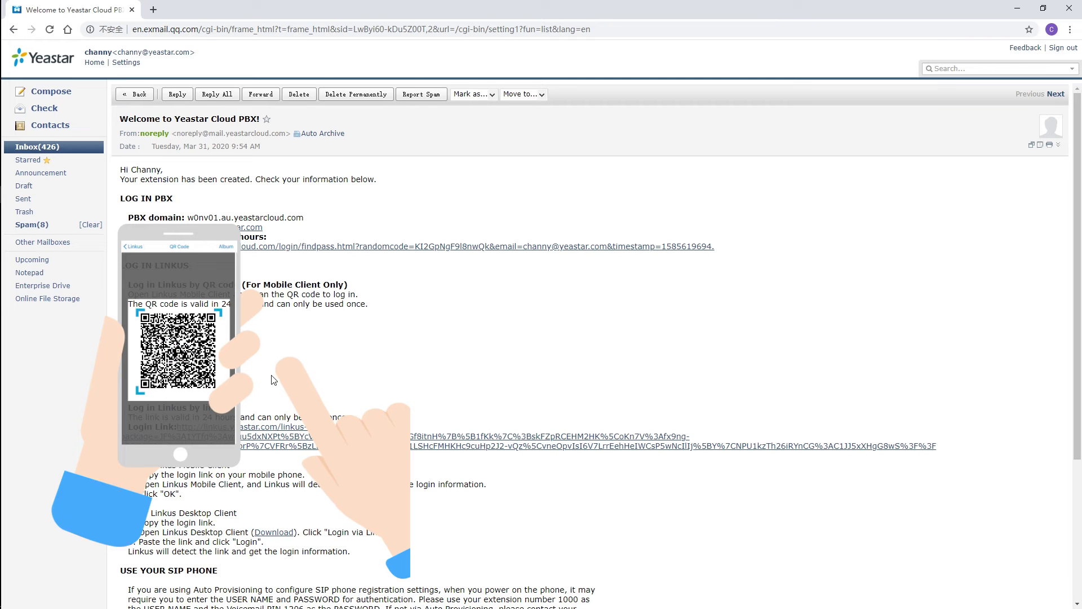
# Select the Login Link URL in the Welcome to Yeastar Cloud PBX email.
pyautogui.moveTo(179, 430); pyautogui.dragTo(937, 449)
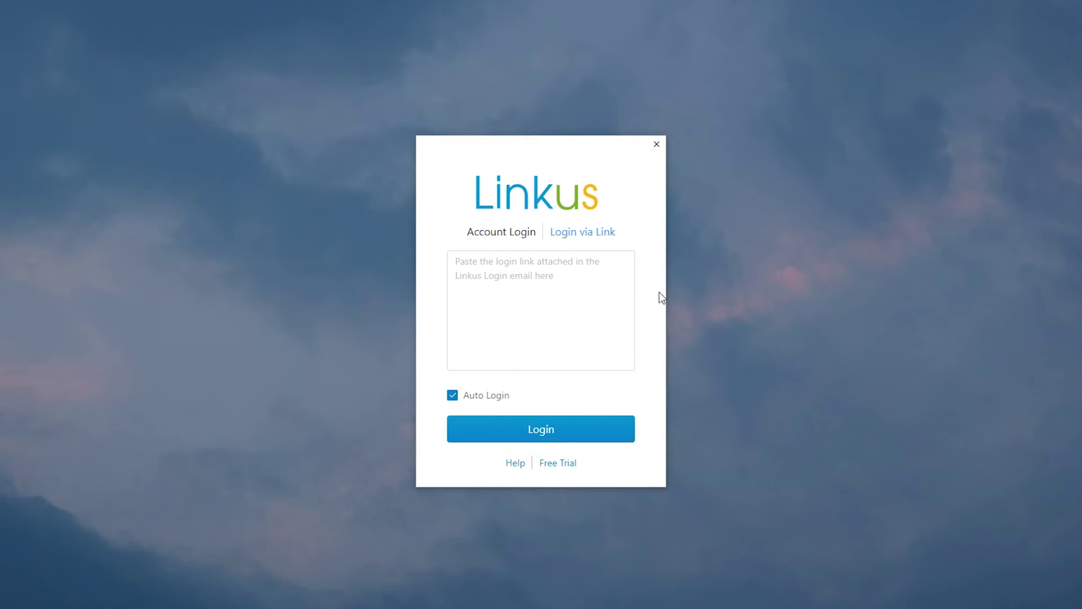
# Paste the copied login link into Login via Link and confirm the detected account.
pyautogui.click(517, 302)
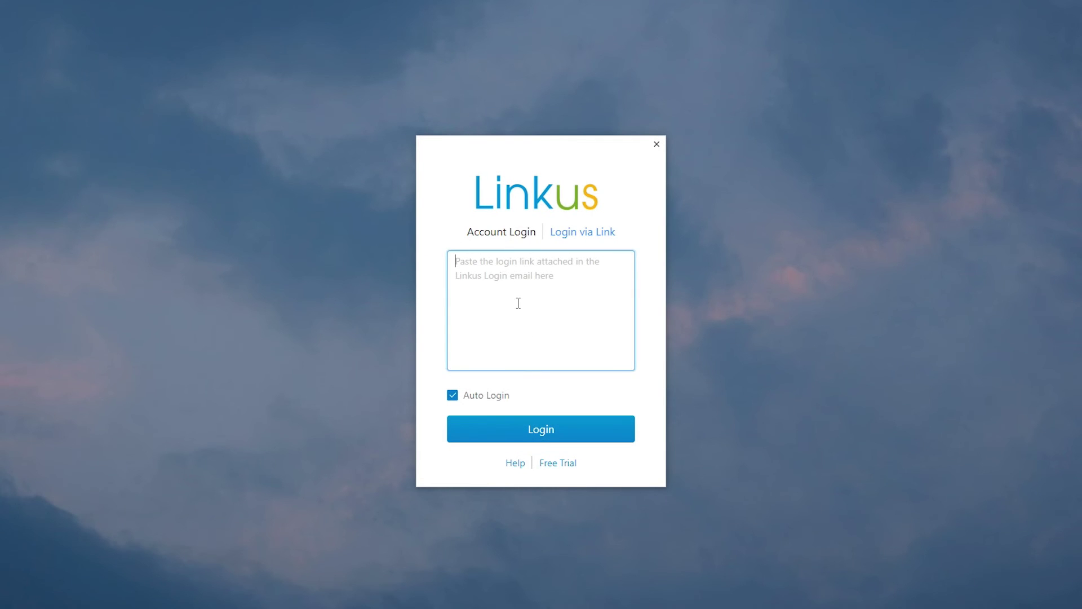
pyautogui.hotkey('ctrl', 'v')
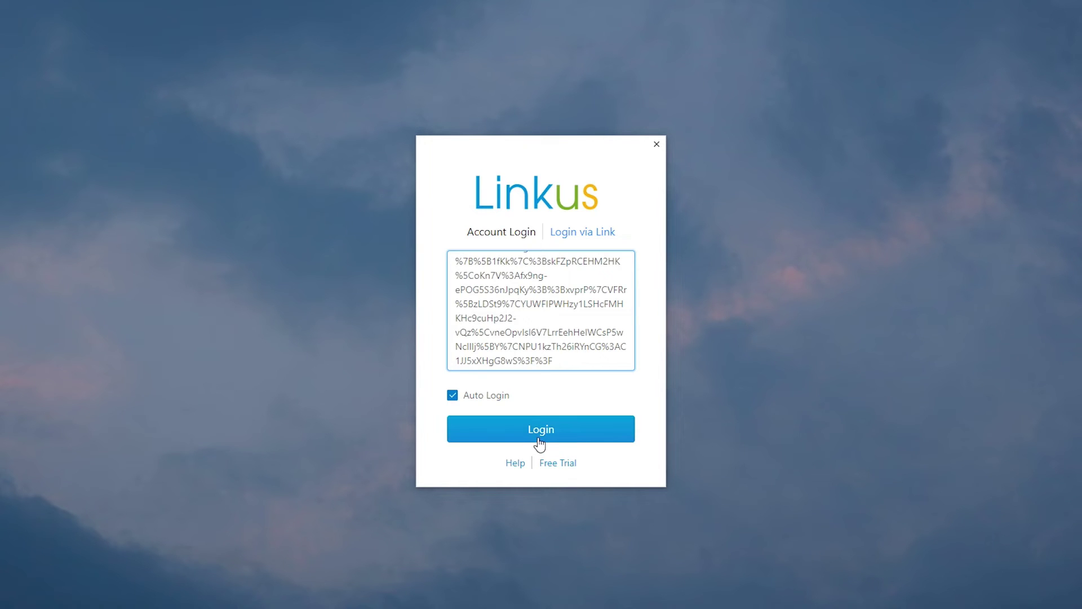
pyautogui.click(537, 437)
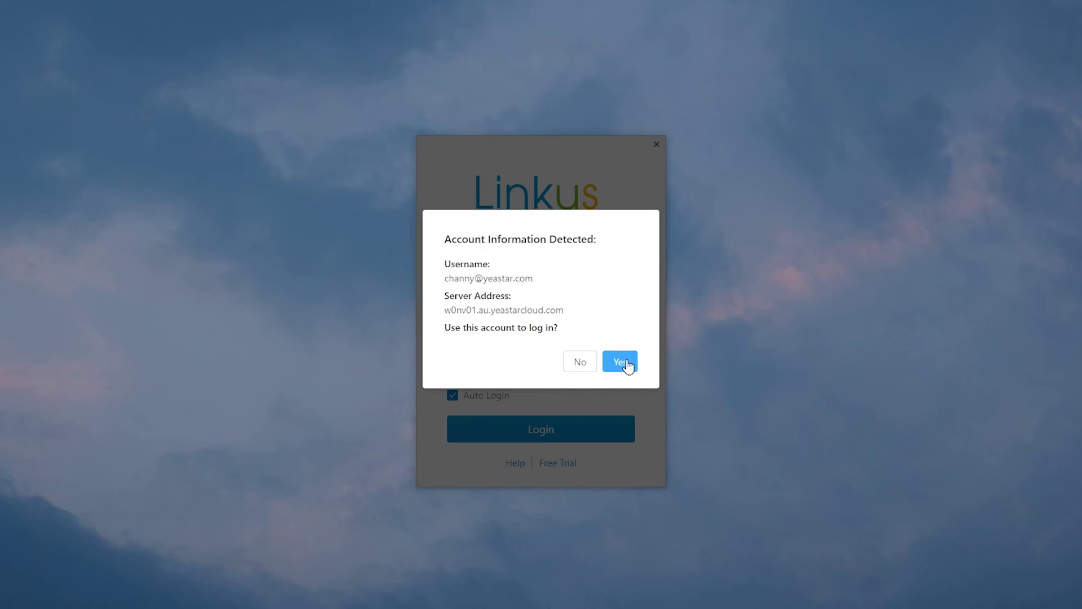
pyautogui.click(621, 363)
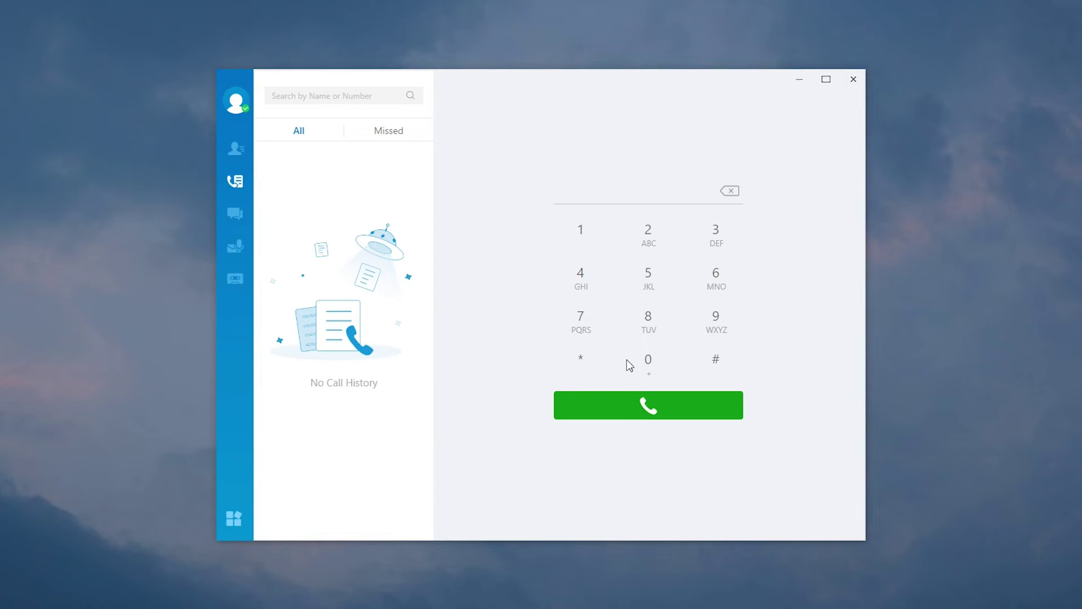
# Open account settings from the profile card and look at the profile picture and mobile fields.
pyautogui.click(235, 107)
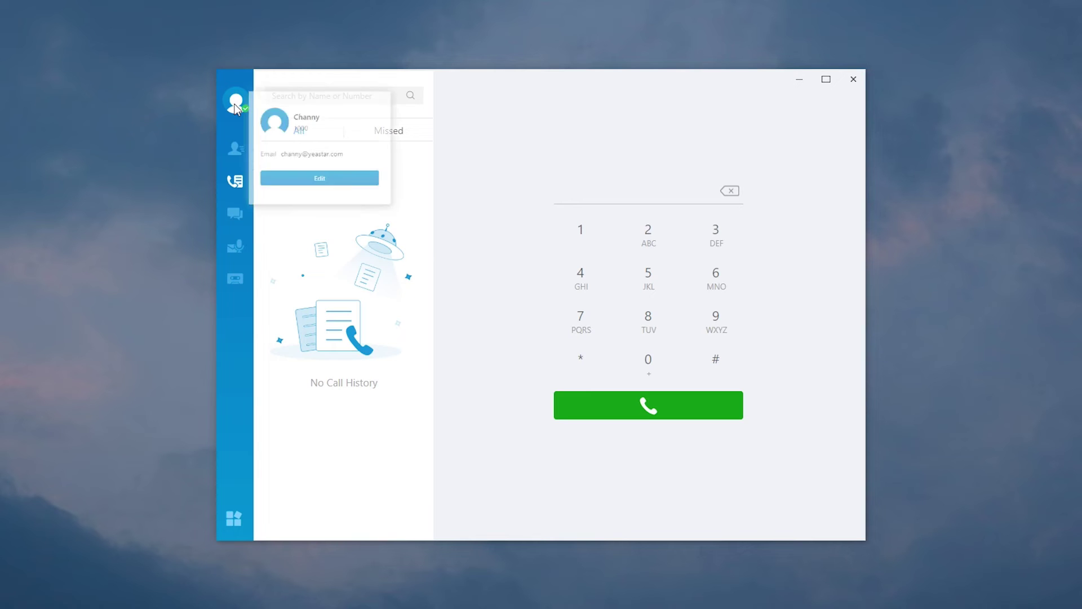
pyautogui.click(333, 218)
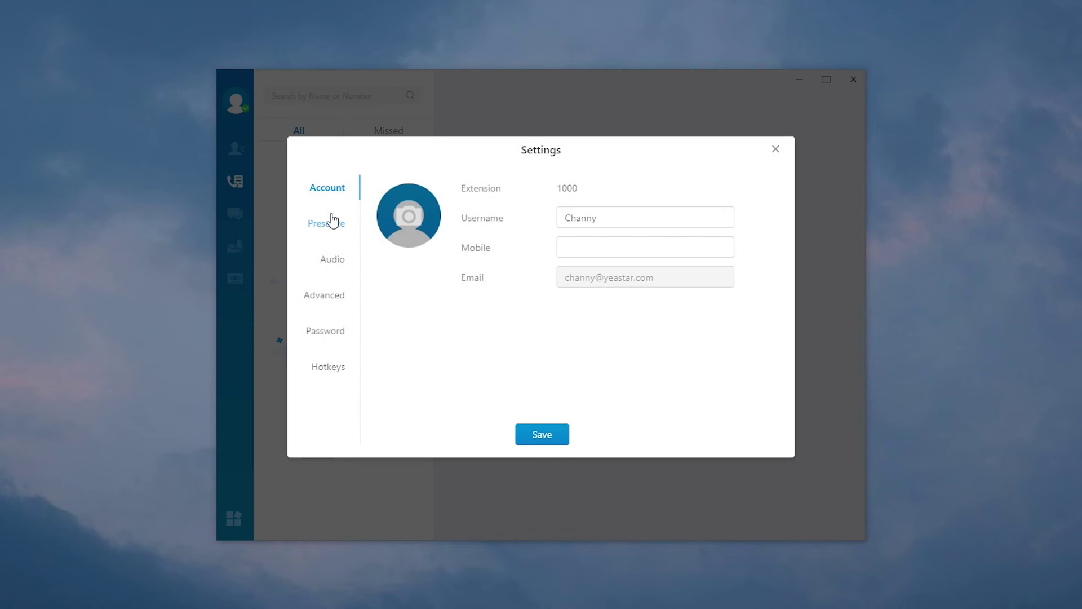
pyautogui.click(418, 230)
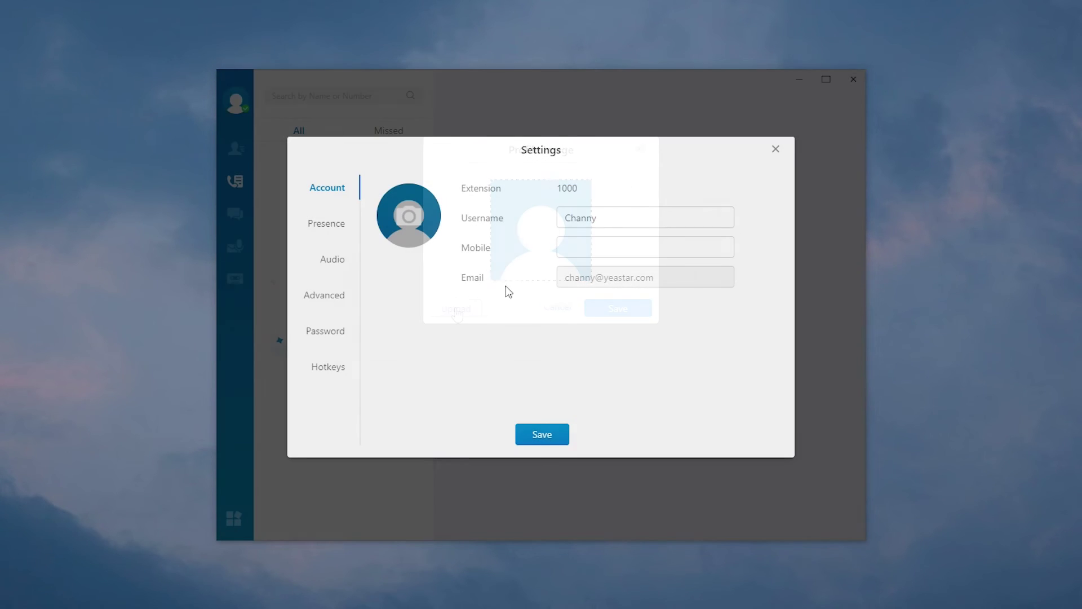
pyautogui.click(574, 244)
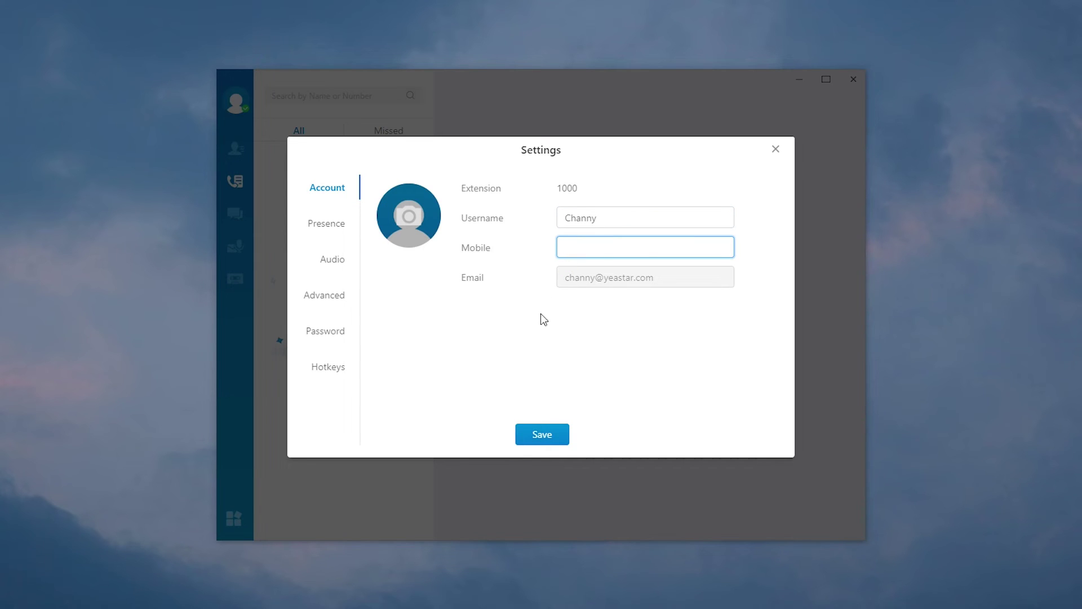
# Check that the presence status stays Available, then close the settings.
pyautogui.click(335, 232)
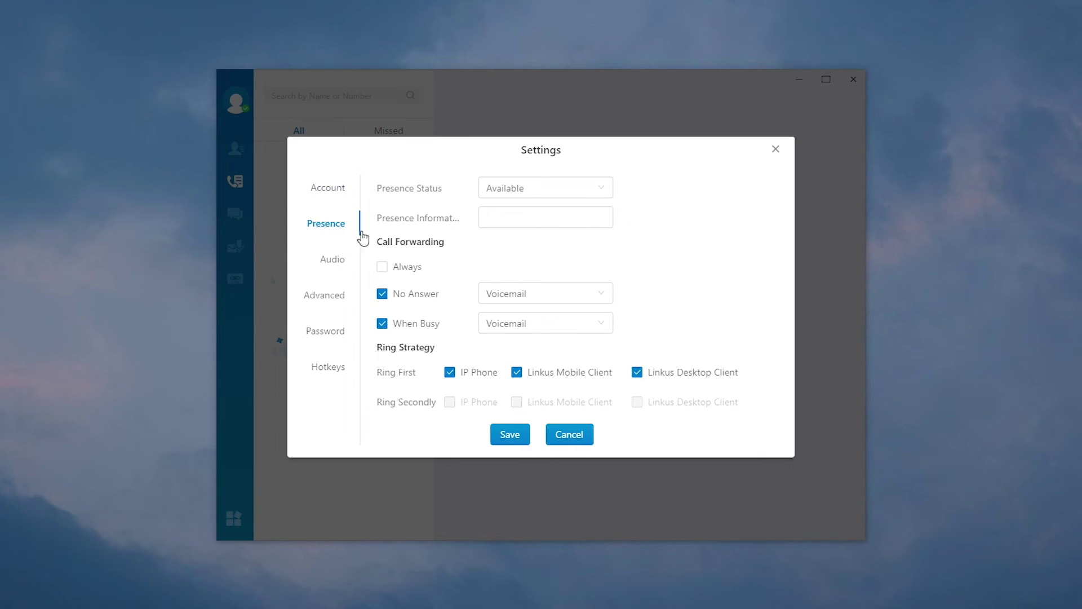
pyautogui.click(606, 193)
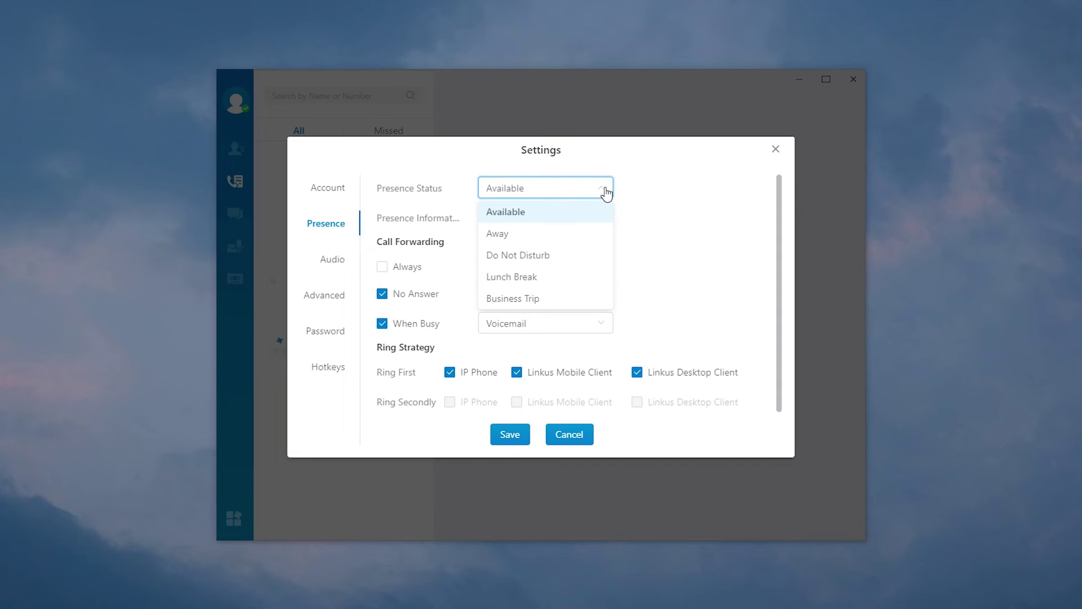
pyautogui.click(628, 223)
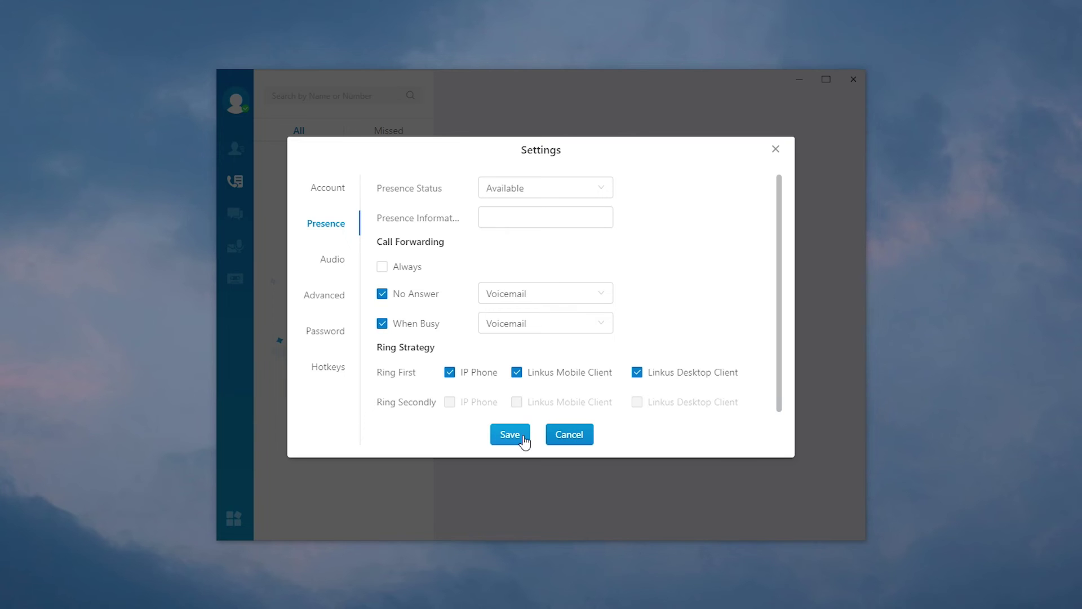
pyautogui.click(775, 150)
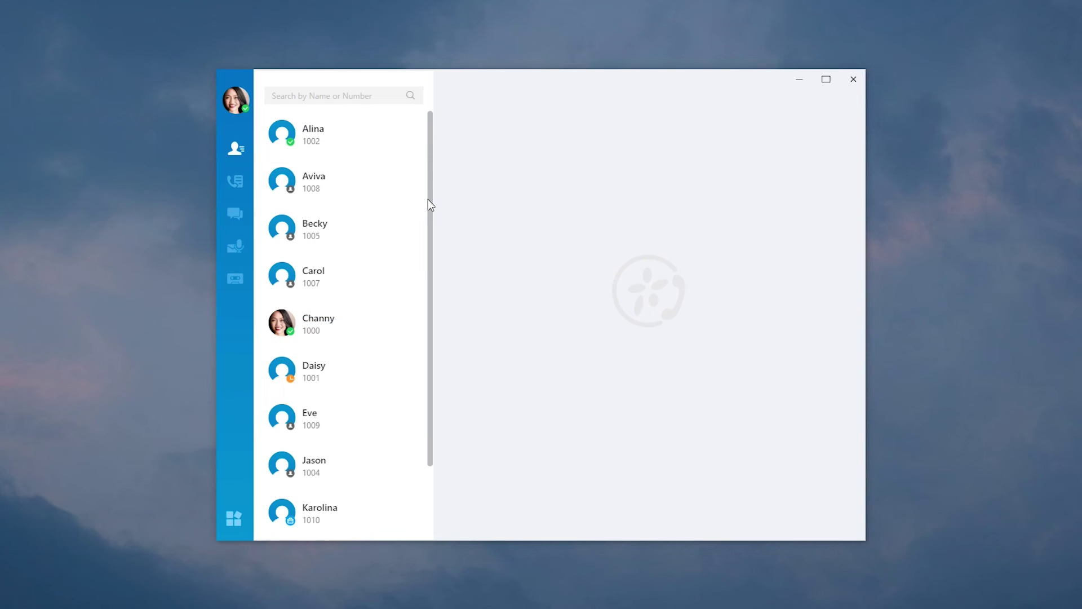
# Call Alina at extension 1002, hang up, and view the call recordings list.
pyautogui.scroll(-1, 428, 199)
pyautogui.scroll(1, 426, 235)
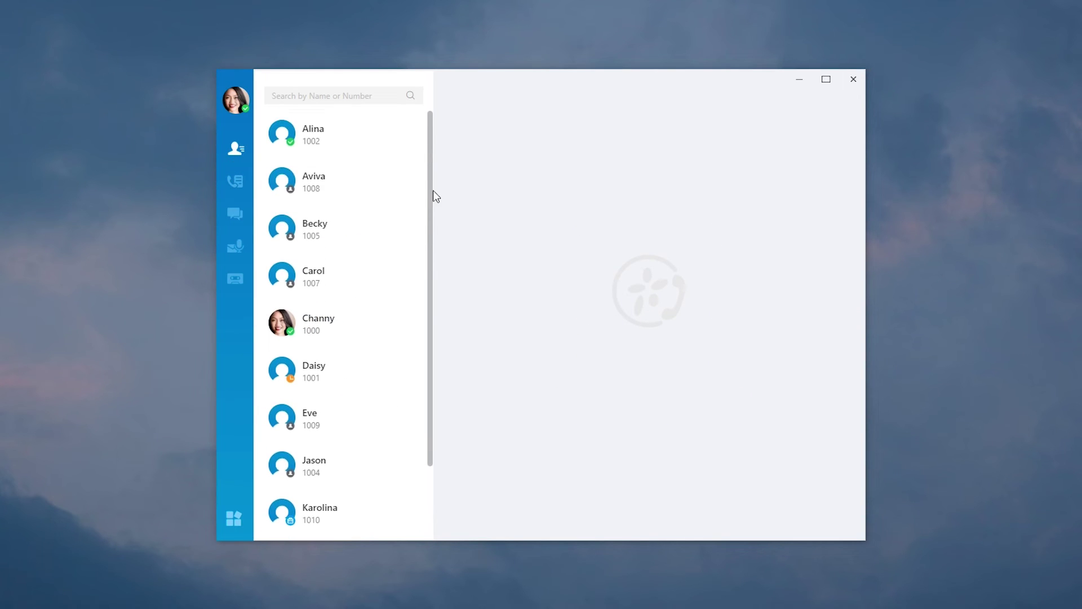
pyautogui.click(363, 145)
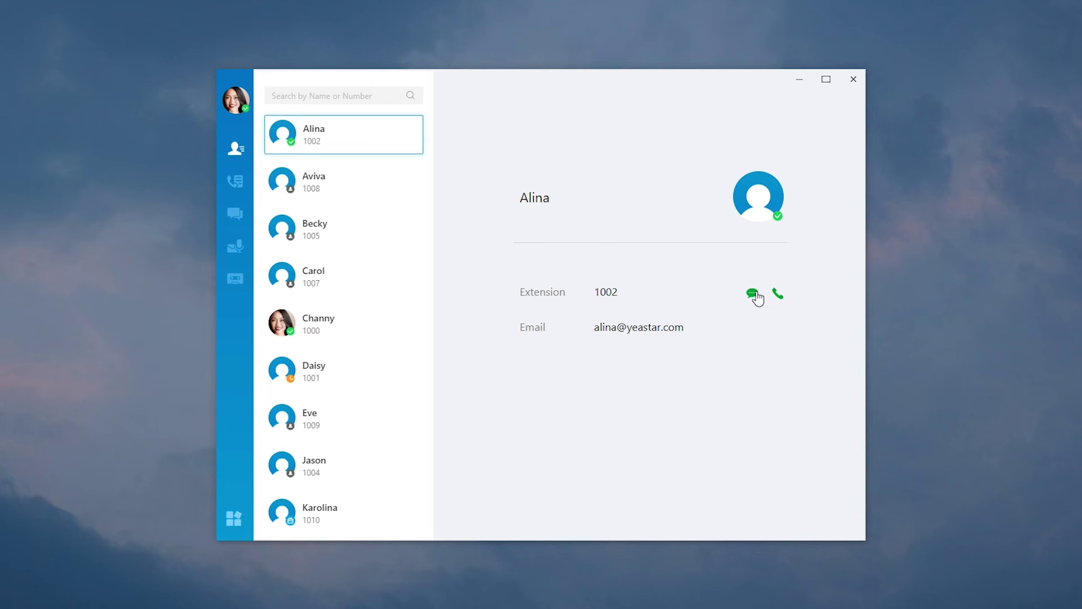
pyautogui.click(777, 295)
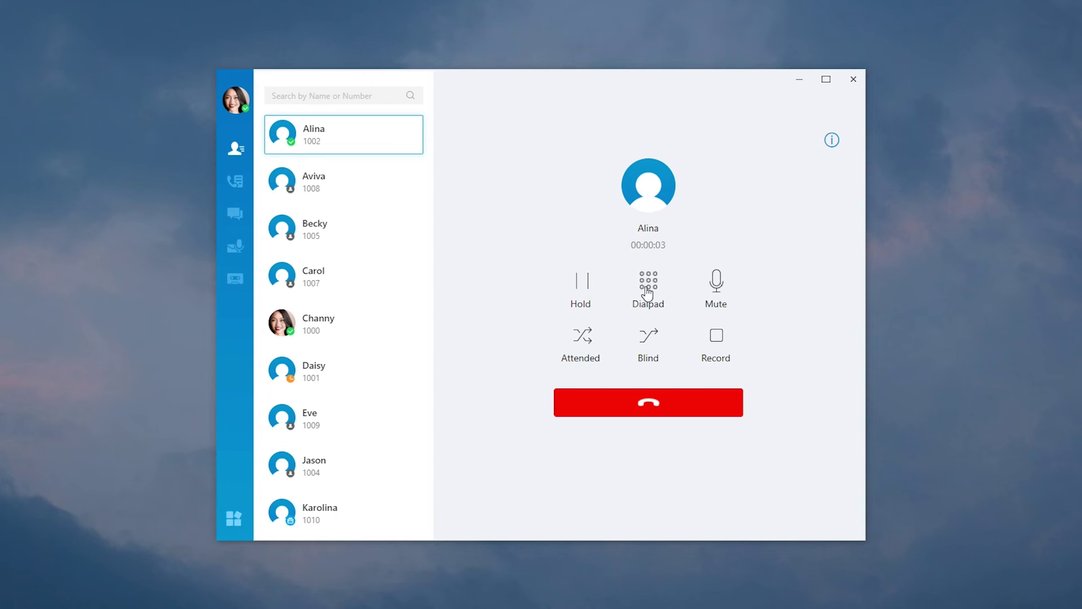
pyautogui.moveTo(716, 287)
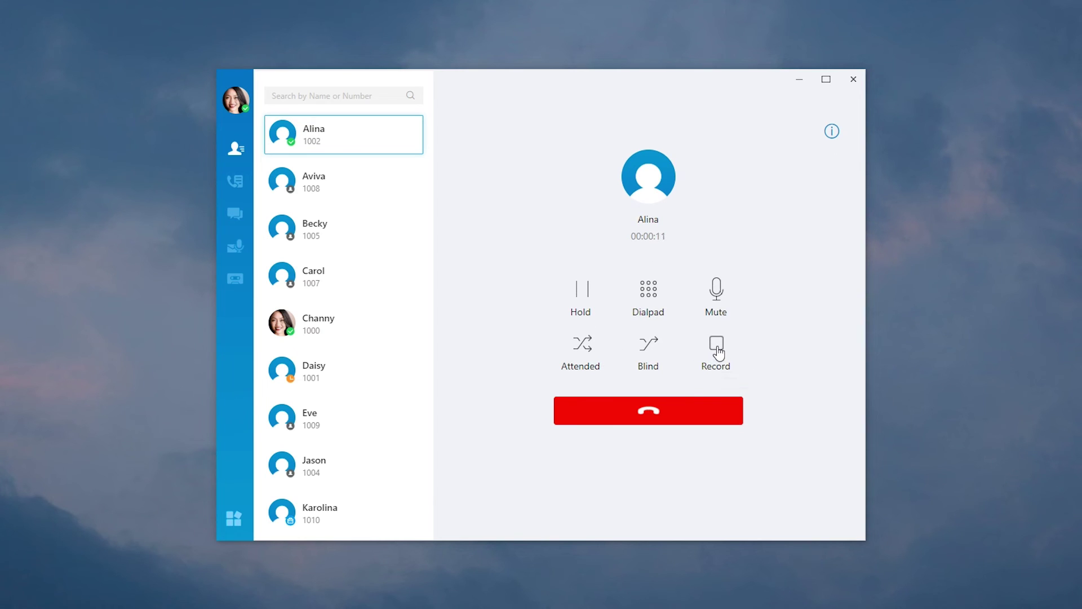
pyautogui.click(669, 422)
pyautogui.click(242, 286)
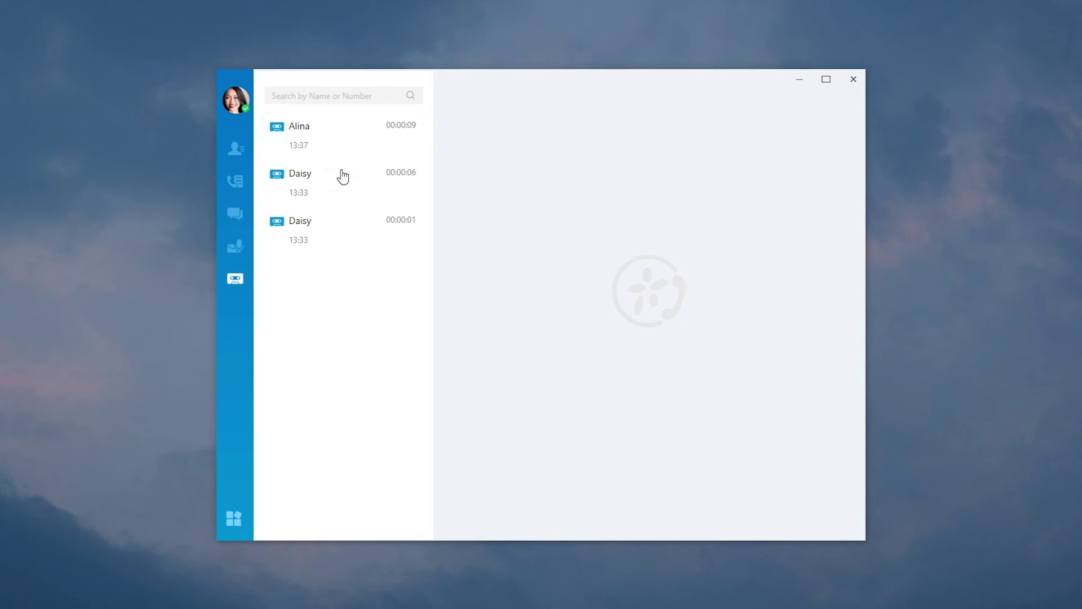
# Create a group chat with Alina and Daisy and send it a smiley emoji.
pyautogui.click(235, 215)
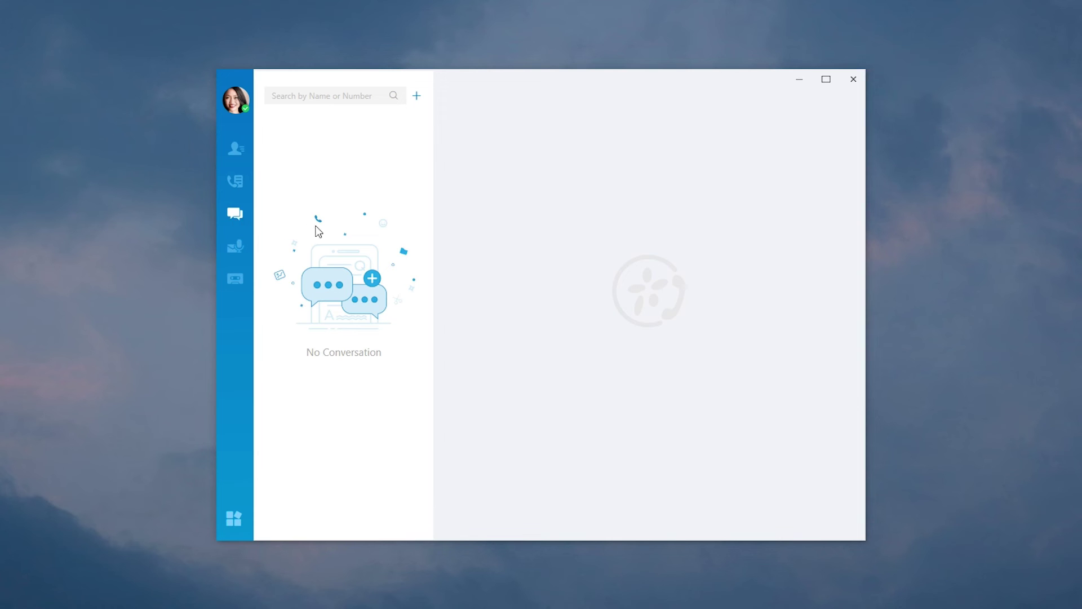
pyautogui.click(417, 97)
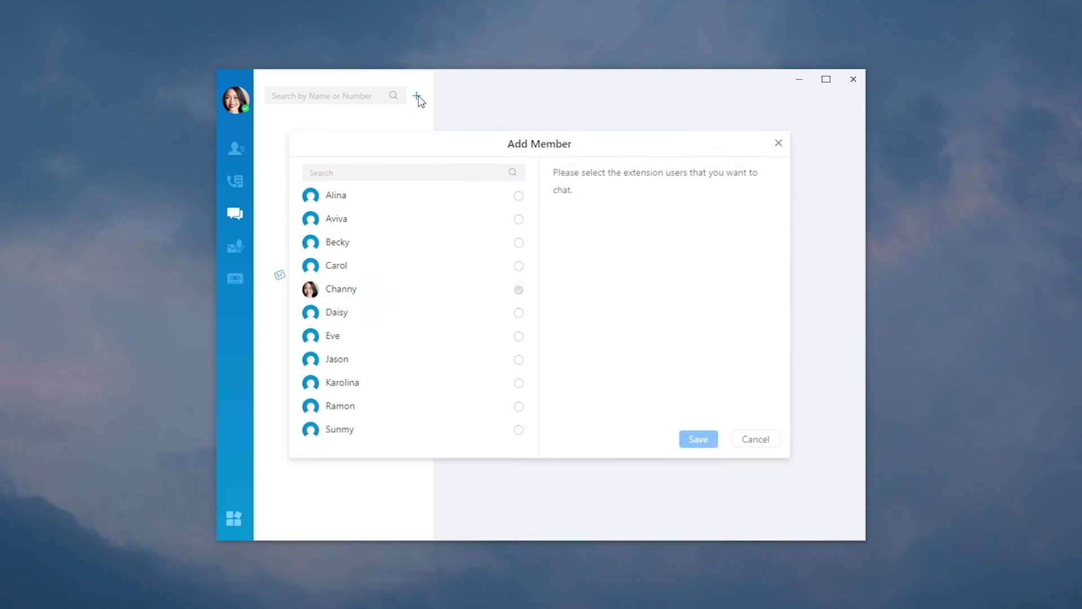
pyautogui.click(519, 196)
pyautogui.click(520, 315)
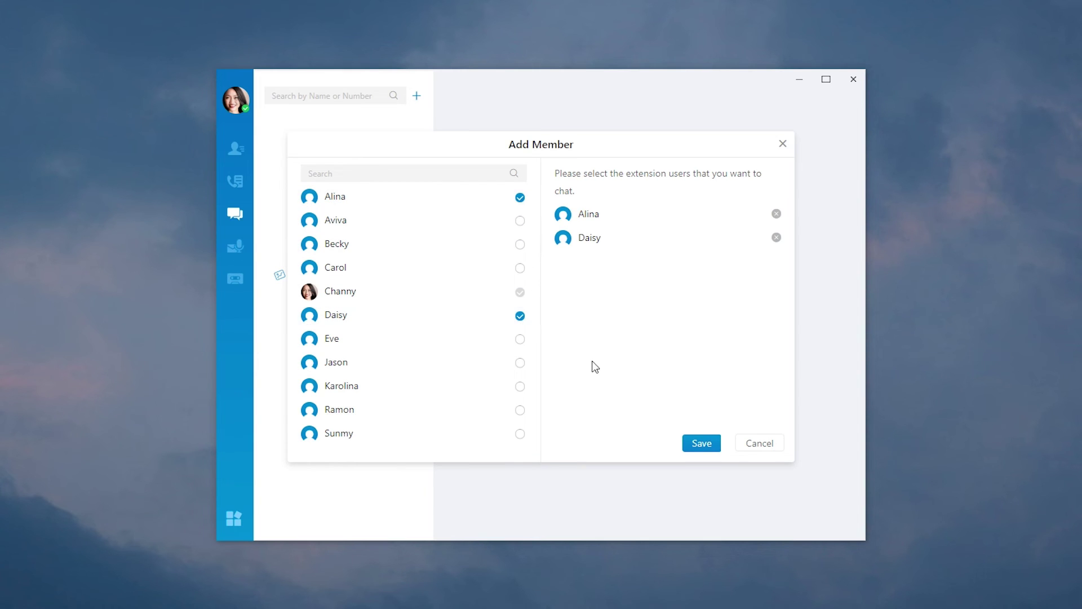
pyautogui.click(701, 444)
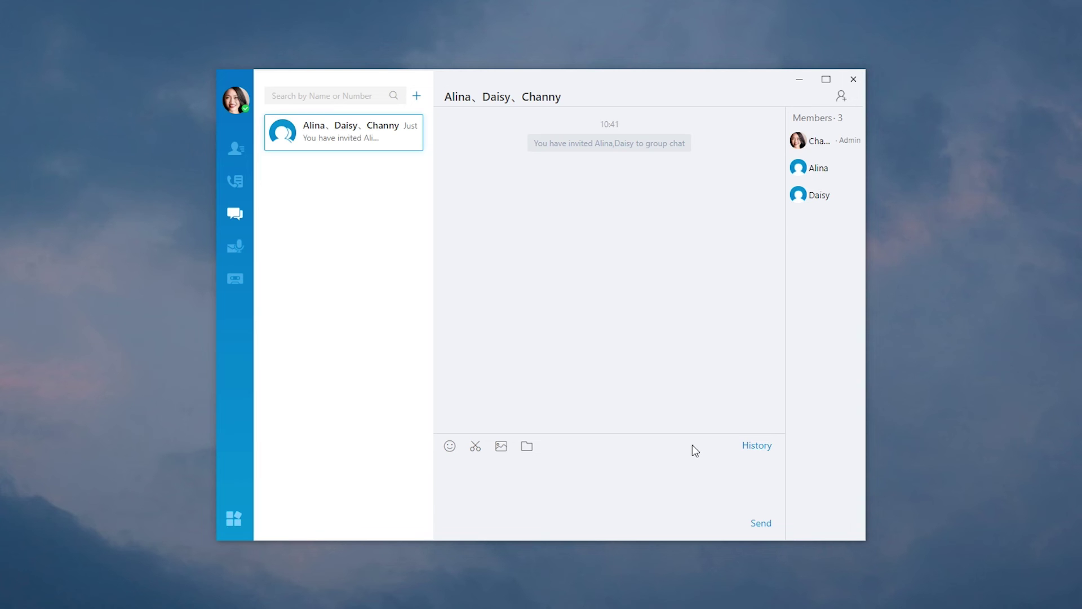
pyautogui.click(449, 446)
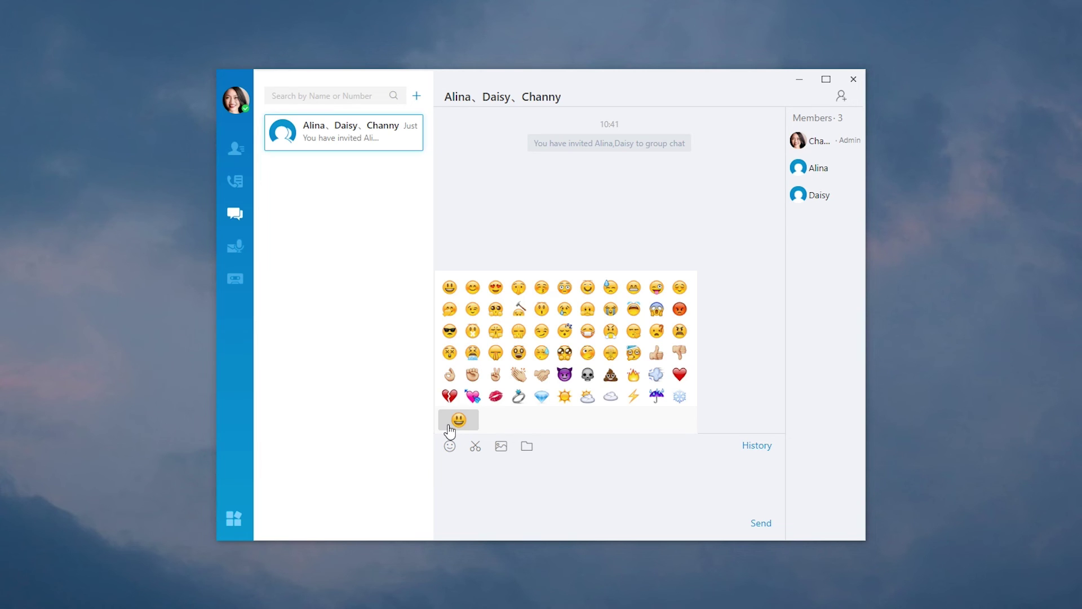
pyautogui.click(451, 290)
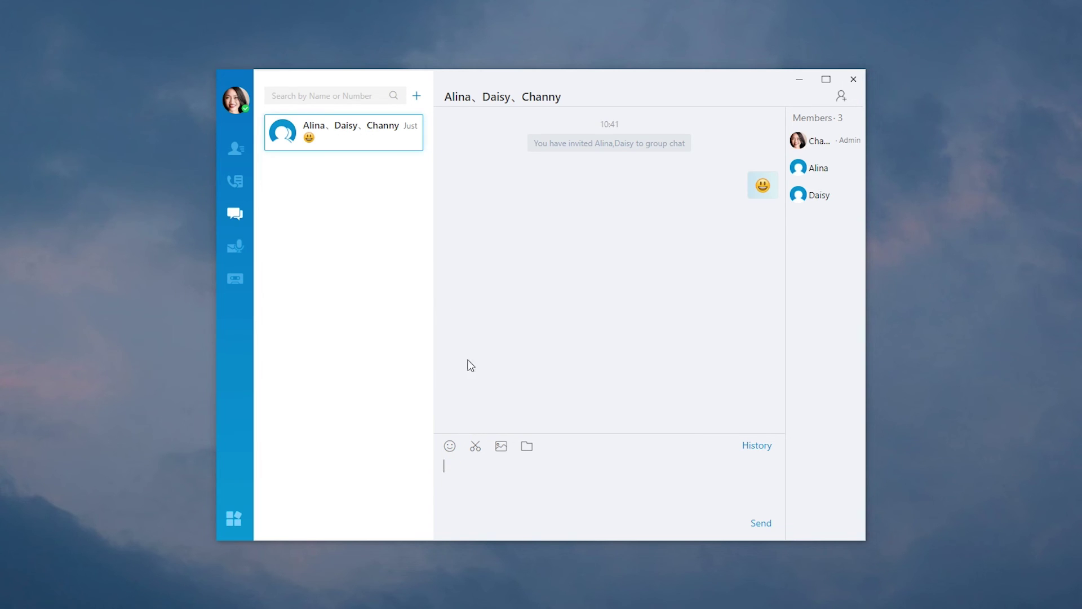
# Try a screen capture and cancel it, then view and close the group's message history.
pyautogui.click(475, 447)
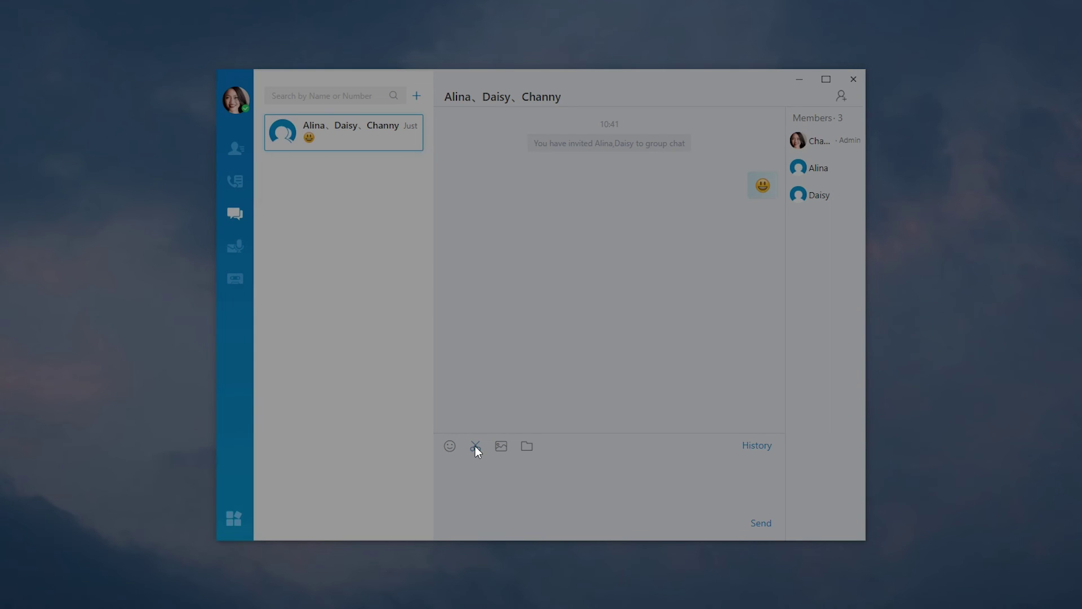
pyautogui.press('Escape')
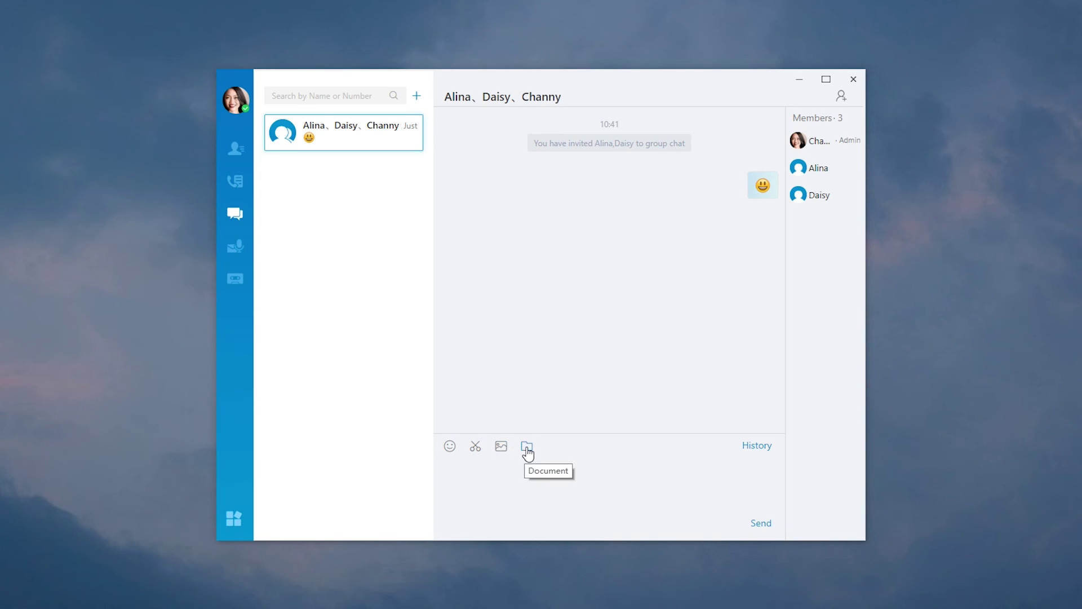
pyautogui.click(754, 447)
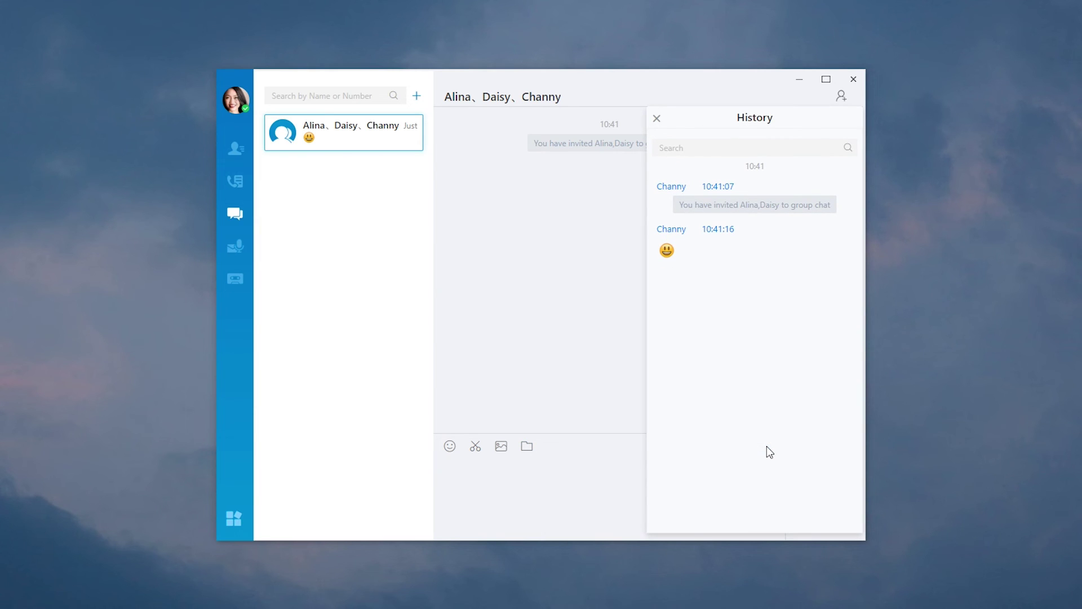
pyautogui.click(657, 119)
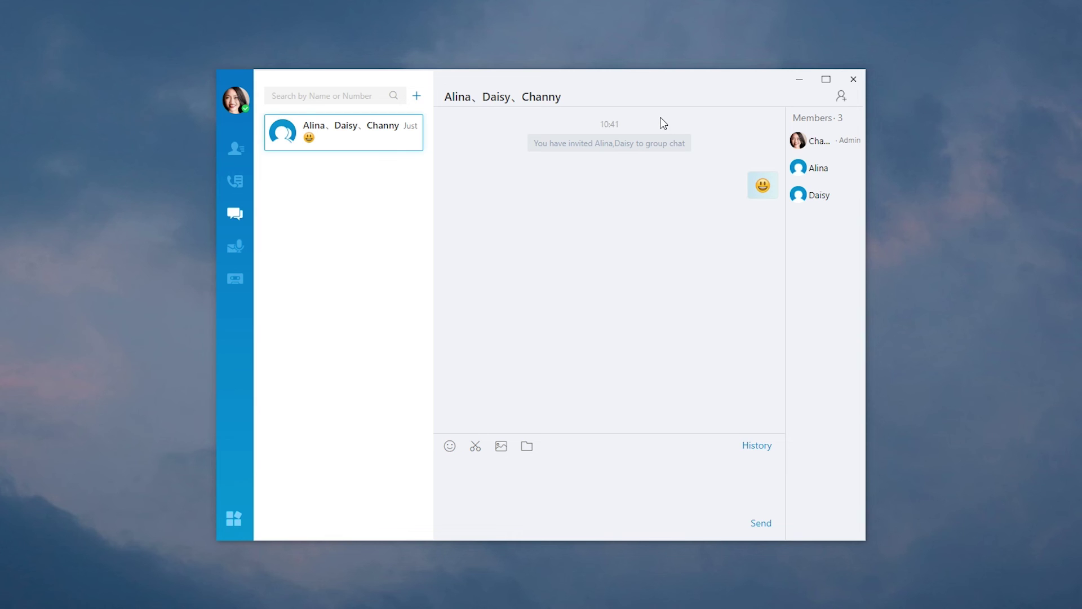
pyautogui.click(239, 184)
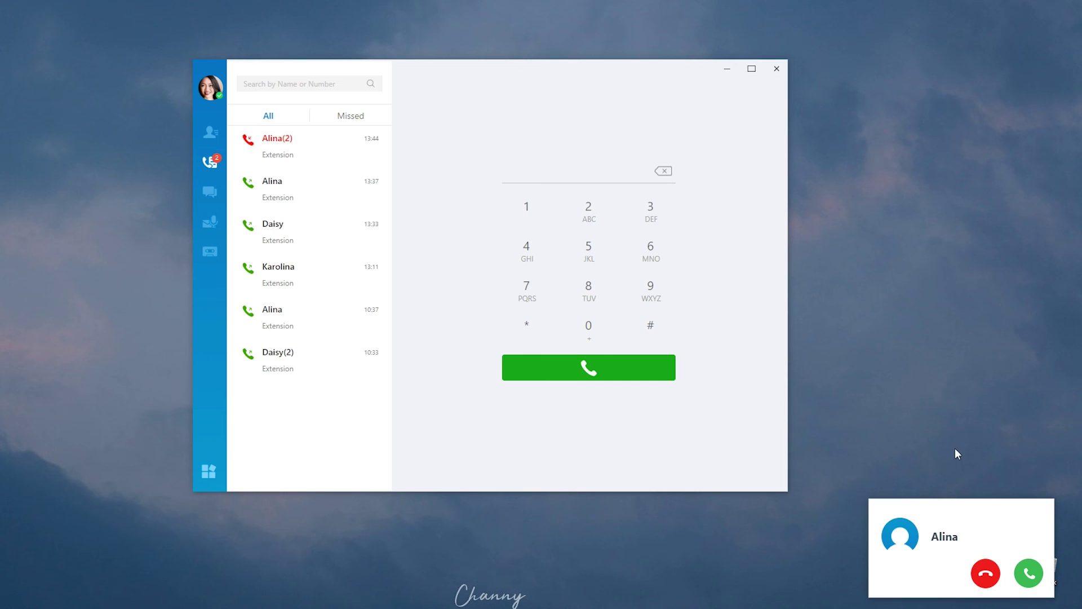
# Answer and end Alina's incoming call, then bring up and dismiss her latest voicemail's actions.
pyautogui.click(1029, 573)
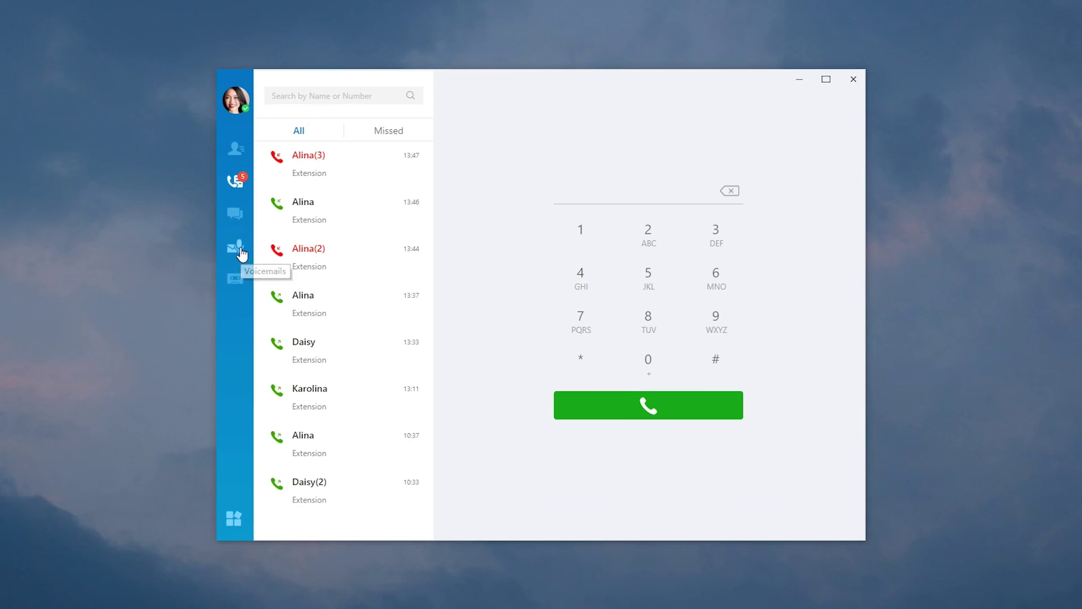
pyautogui.click(214, 228)
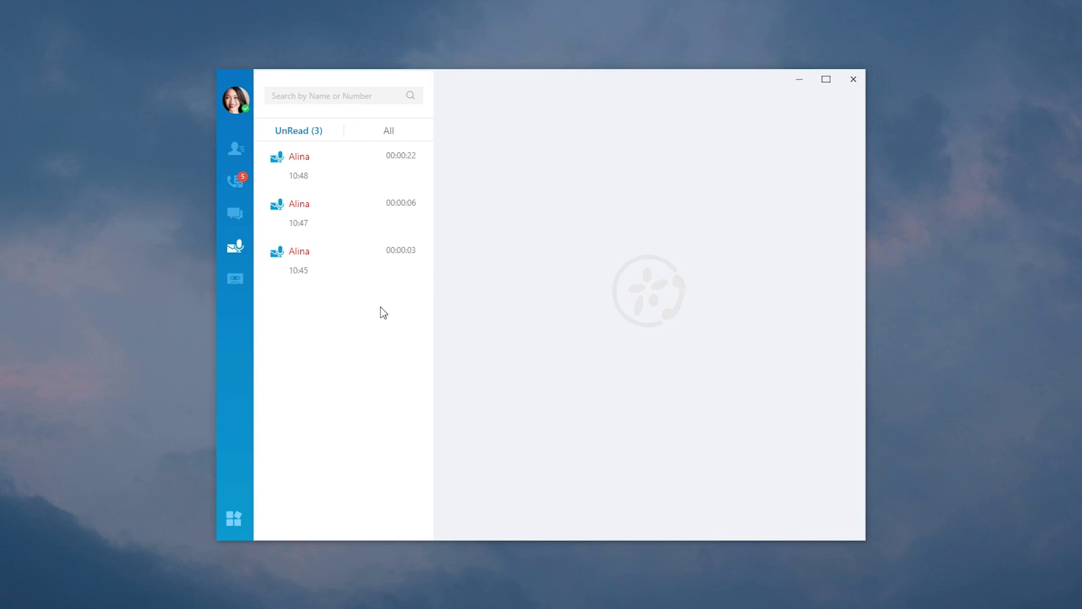
pyautogui.rightClick(377, 173)
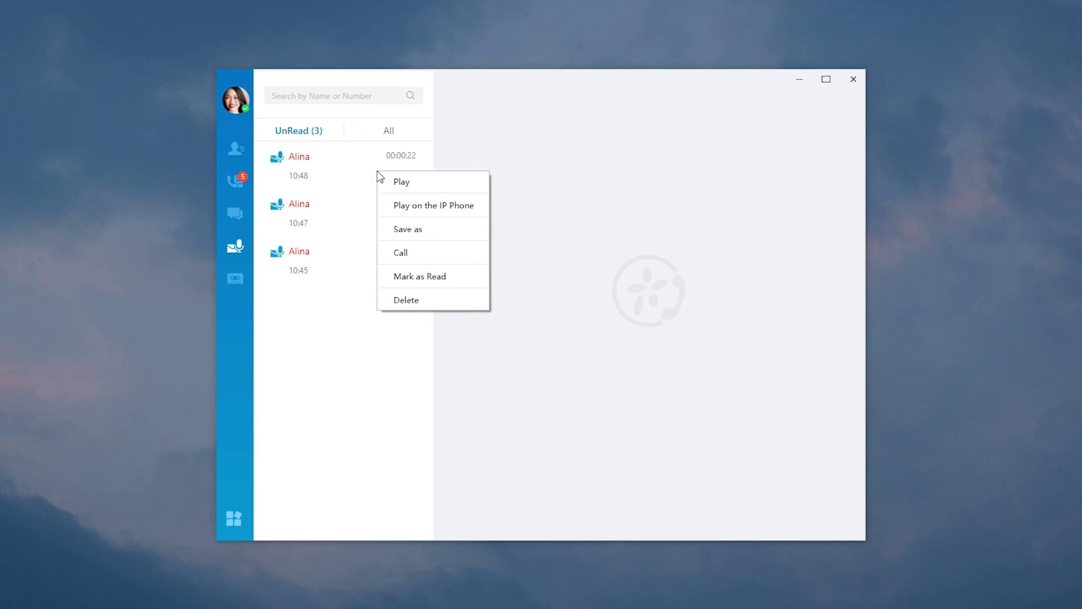
pyautogui.click(311, 312)
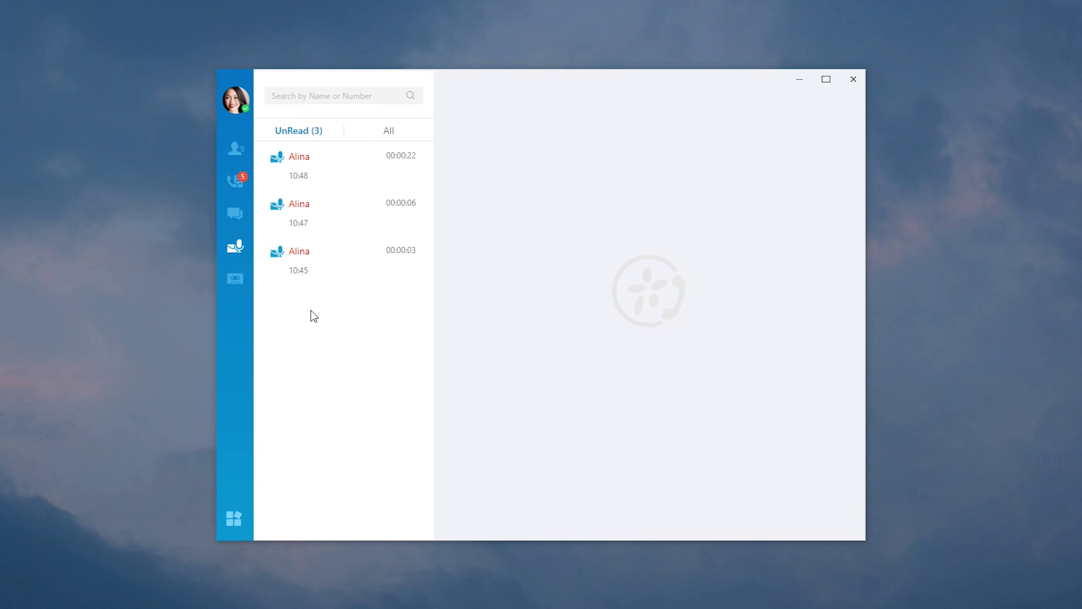
# Open CRM Integration from the extra options and review the plug-ins, leaving None selected.
pyautogui.click(234, 528)
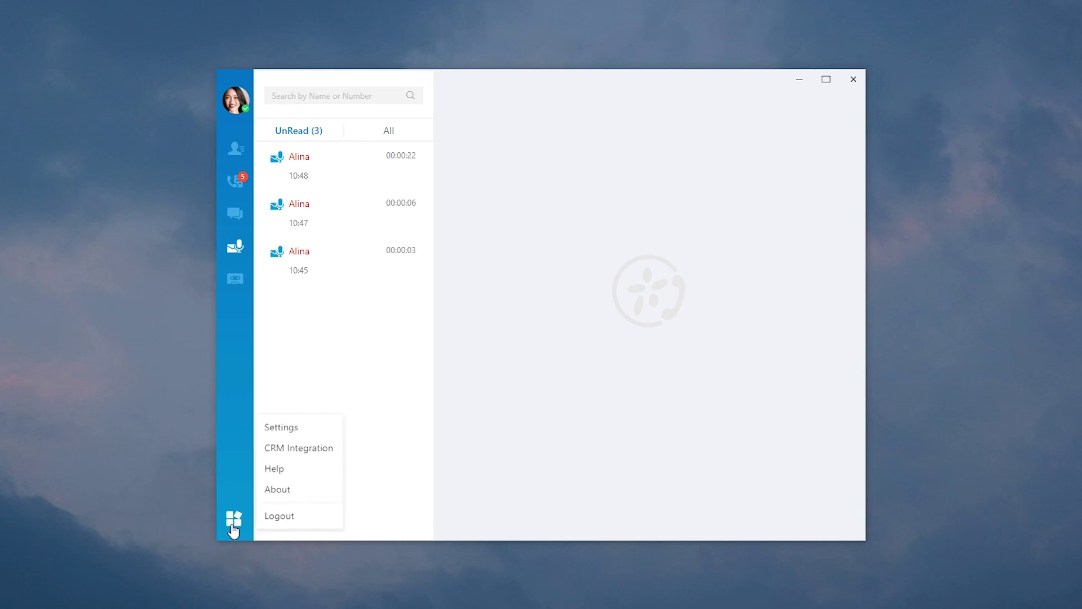
pyautogui.click(284, 449)
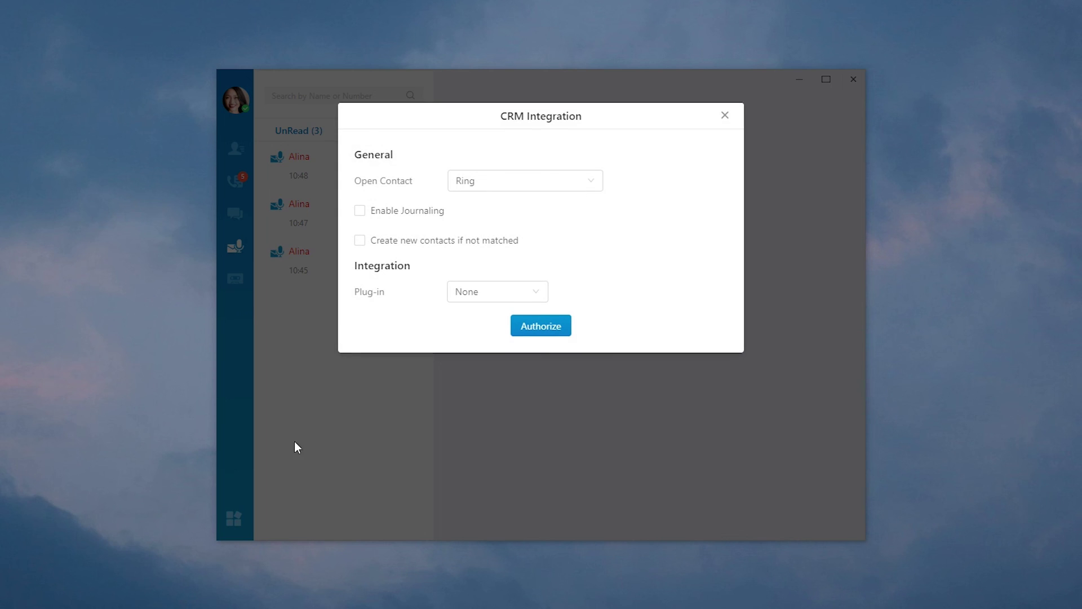
pyautogui.click(541, 294)
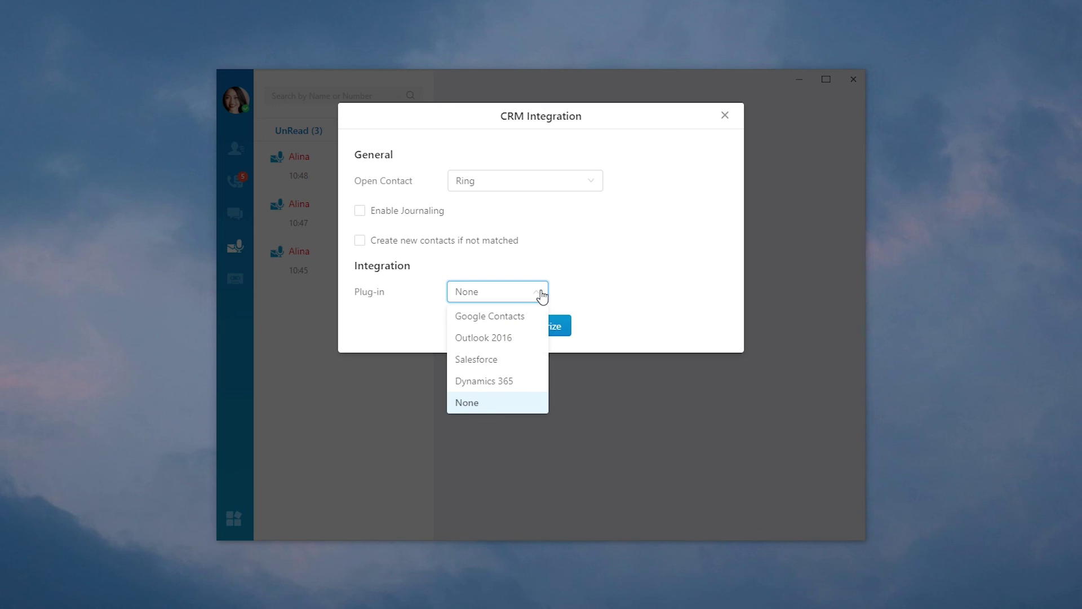
pyautogui.click(585, 292)
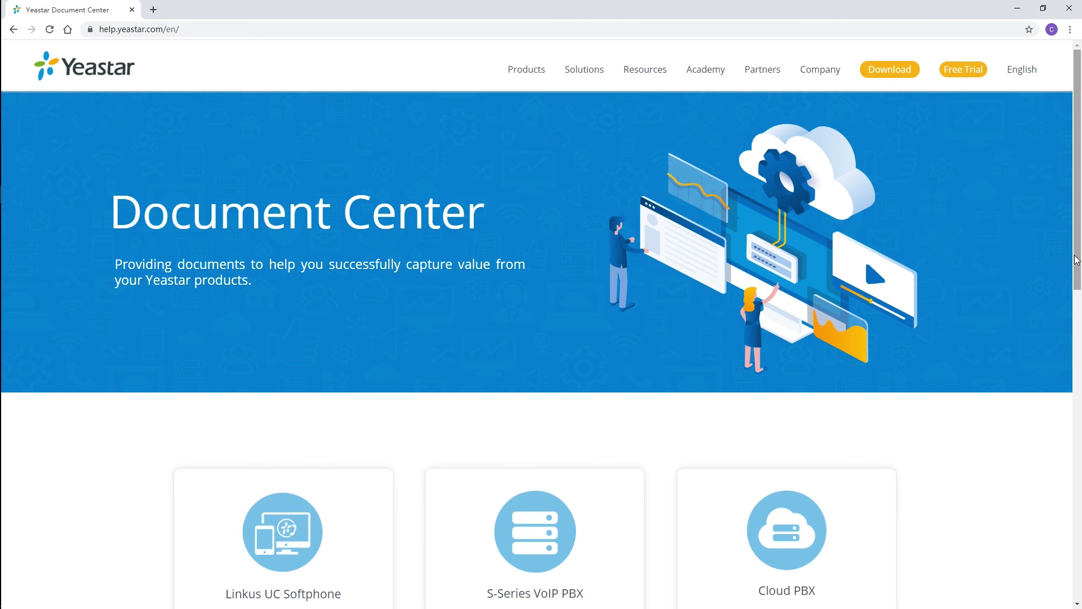
# Open the Cloud PBX docs, then return to the home tab and open the Linkus UC Softphone docs.
pyautogui.moveTo(1078, 259); pyautogui.dragTo(1079, 259)
pyautogui.scroll(-2, 1079, 259)
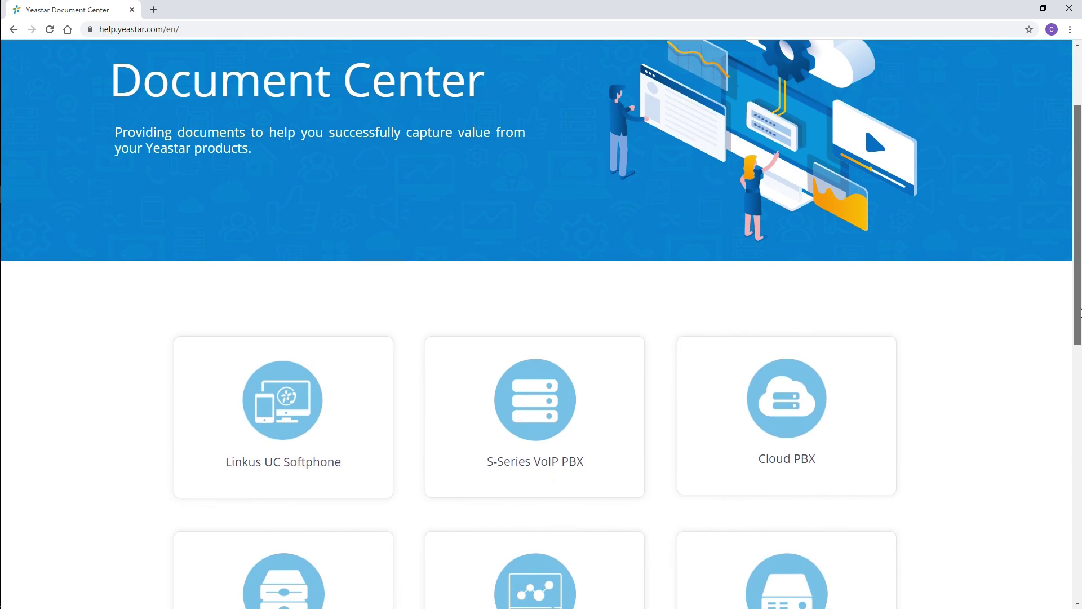
pyautogui.click(824, 446)
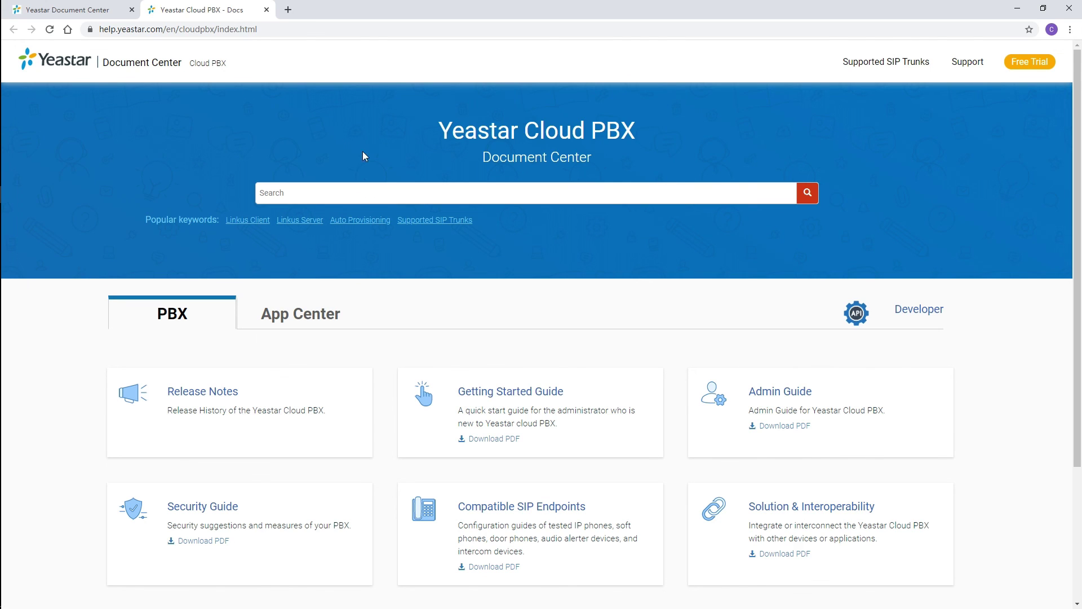
pyautogui.click(104, 13)
pyautogui.click(278, 425)
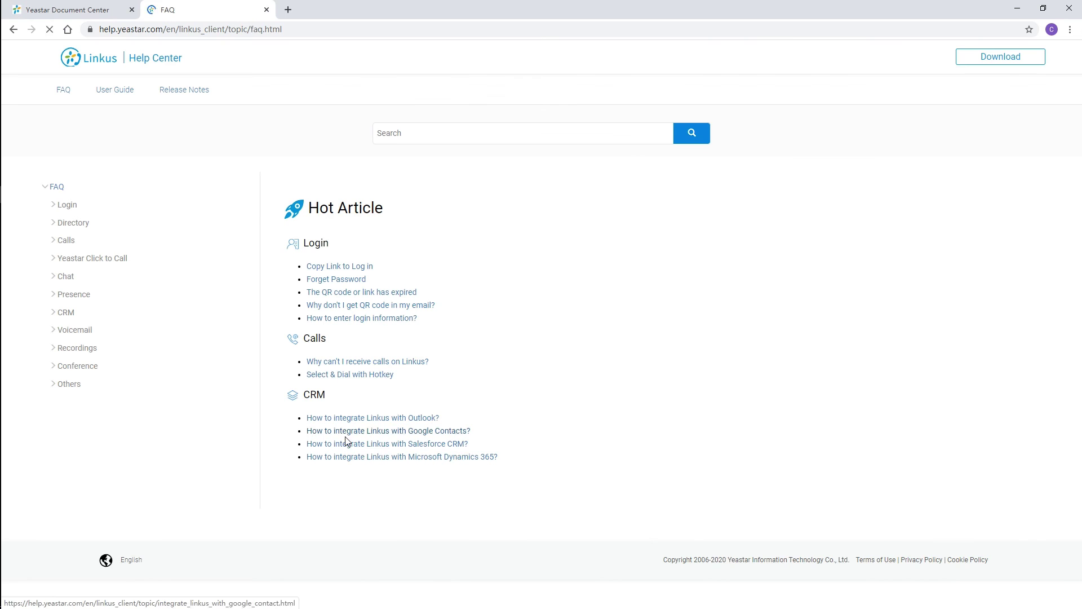